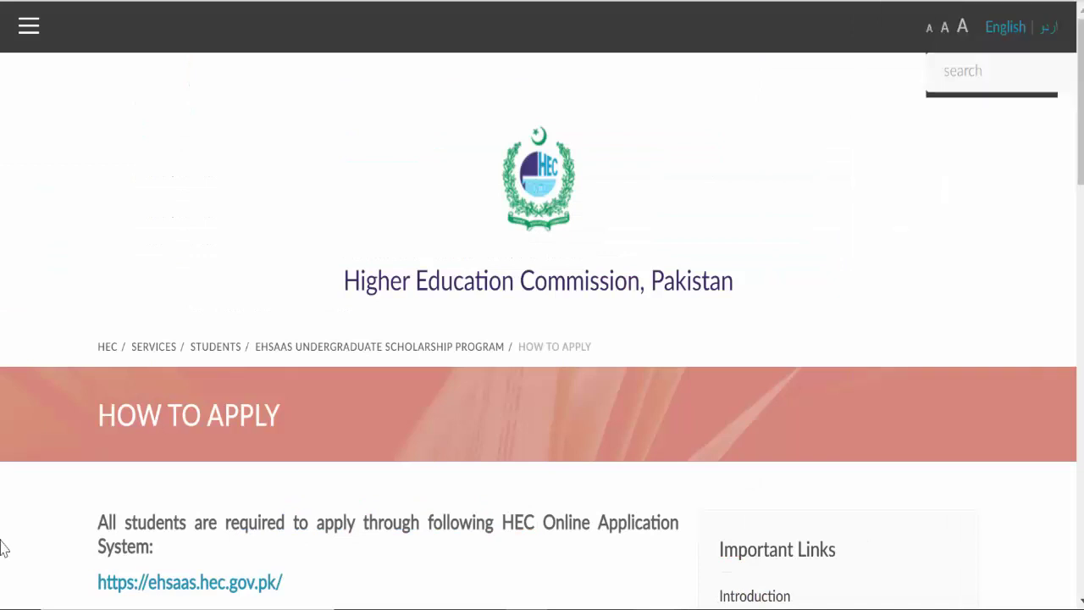
scroll(169, 338, "down", 2)
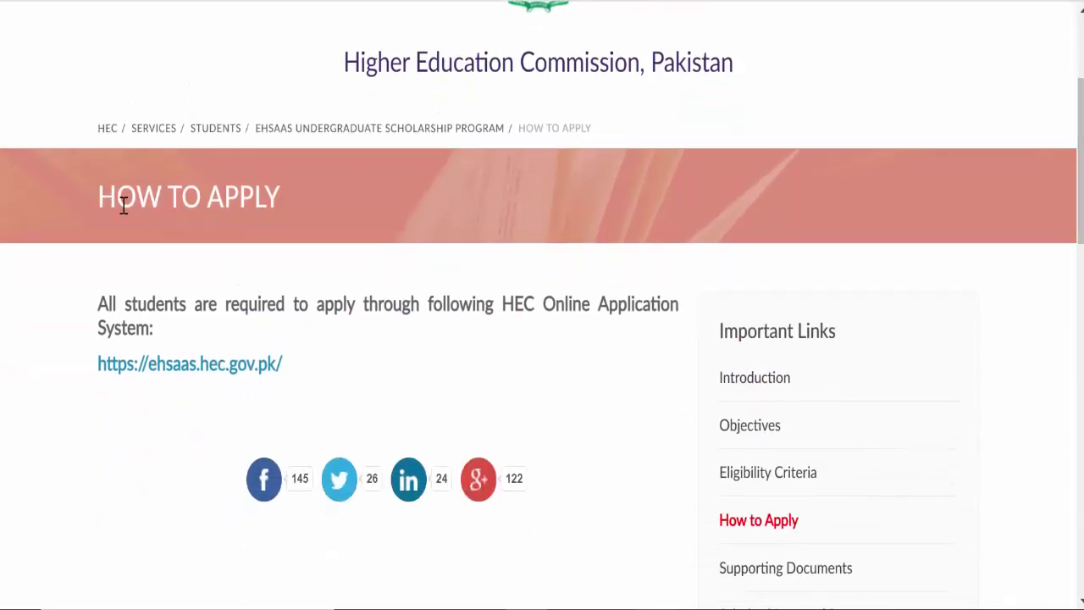
left_click_drag(98, 196, 254, 197)
left_click_drag(103, 303, 669, 310)
left_click_drag(206, 336, 73, 358)
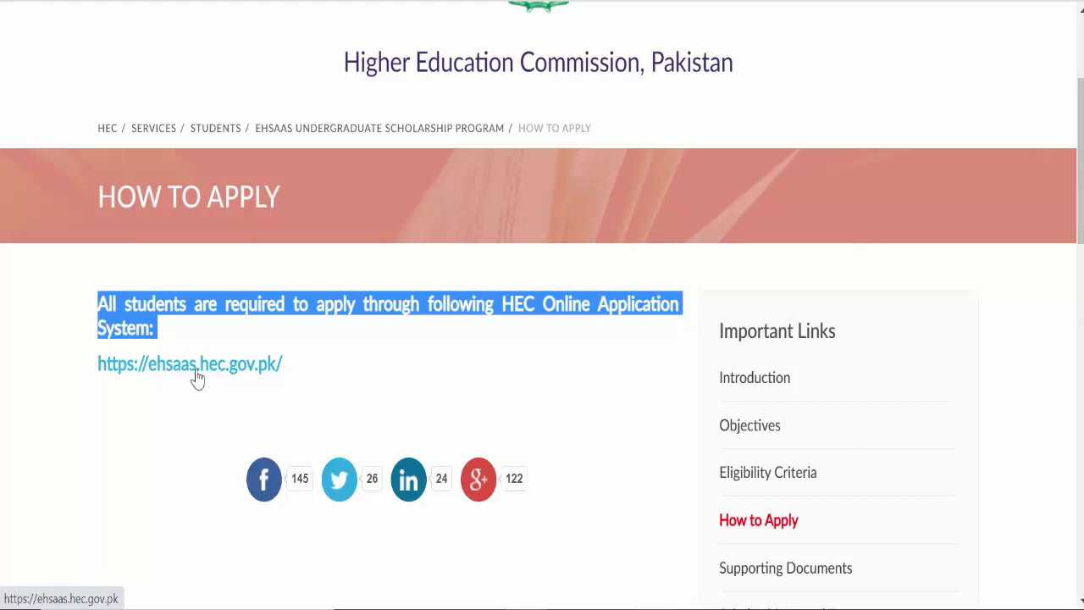
left_click(230, 371)
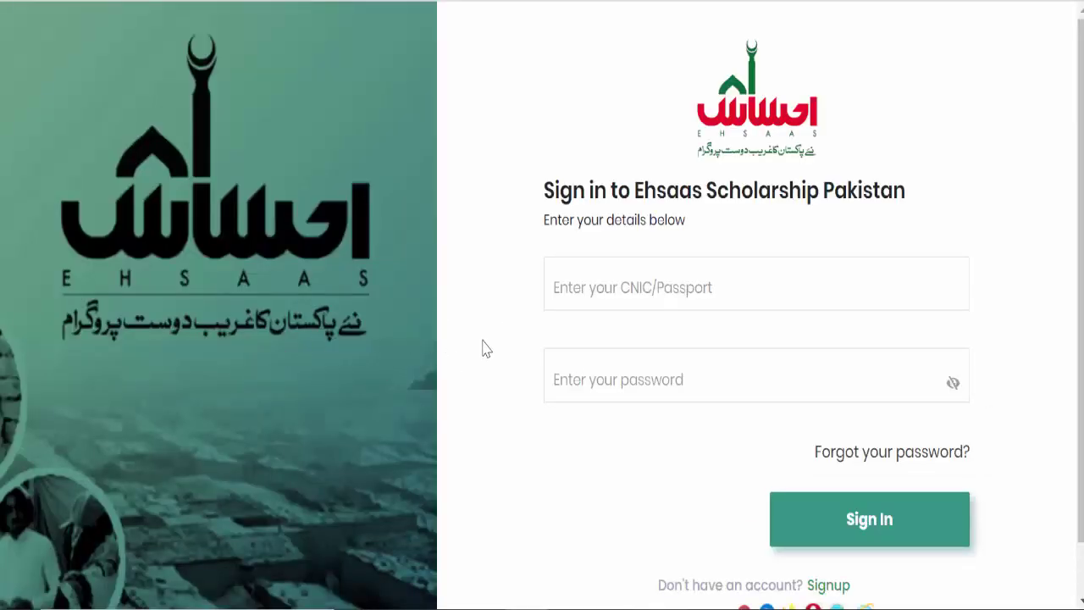
Point out the CNIC/Passport and password sign-in fields, then follow the Signup link
scroll(592, 279, "down", 1)
left_click(659, 223)
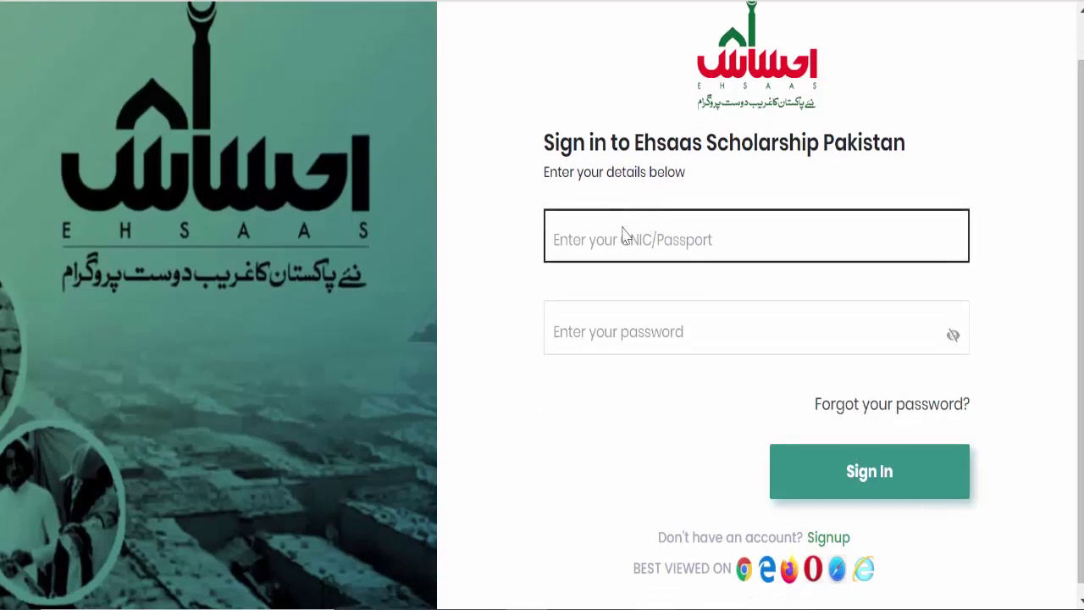
left_click(623, 324)
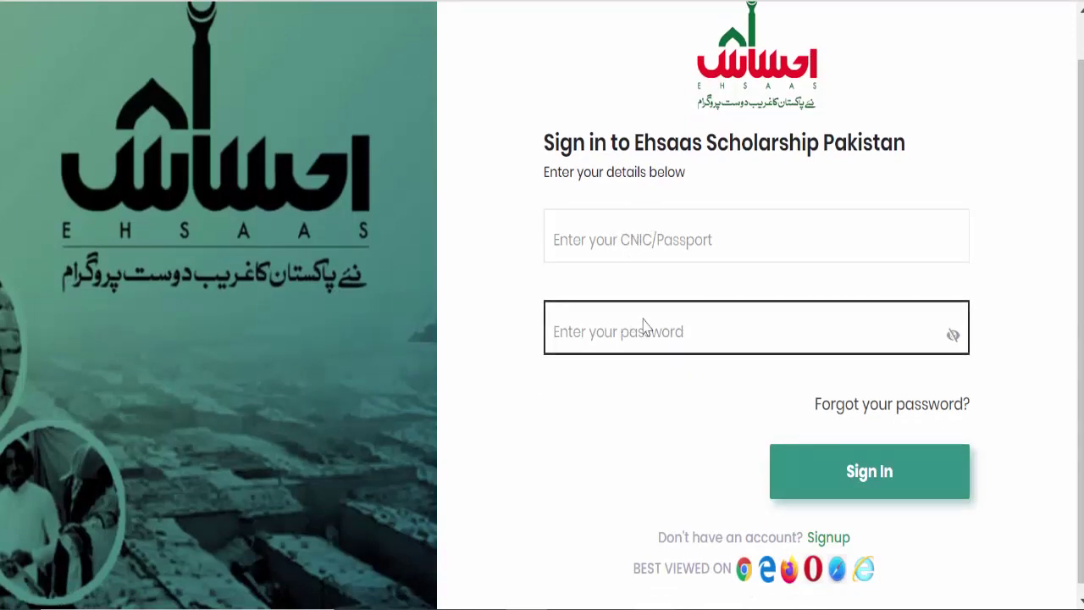
left_click(521, 312)
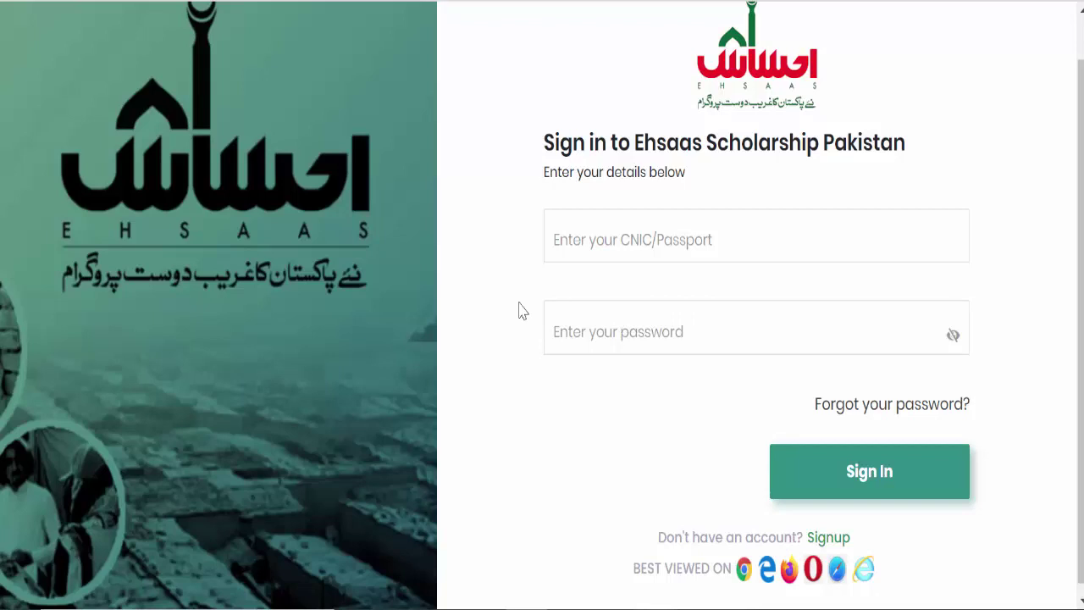
left_click(603, 244)
left_click(624, 329)
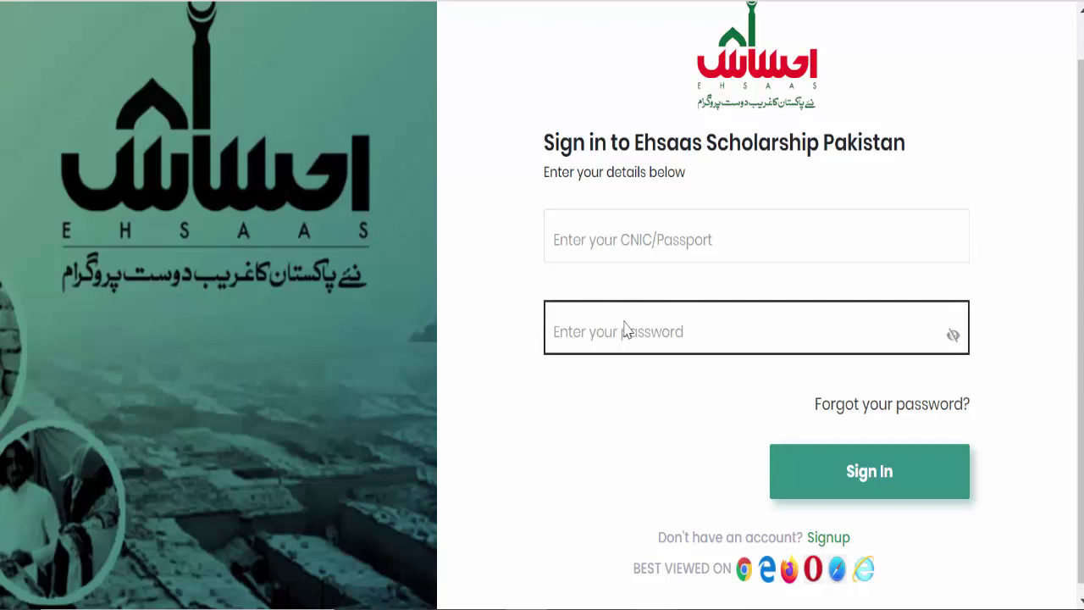
scroll(542, 305, "down", 1)
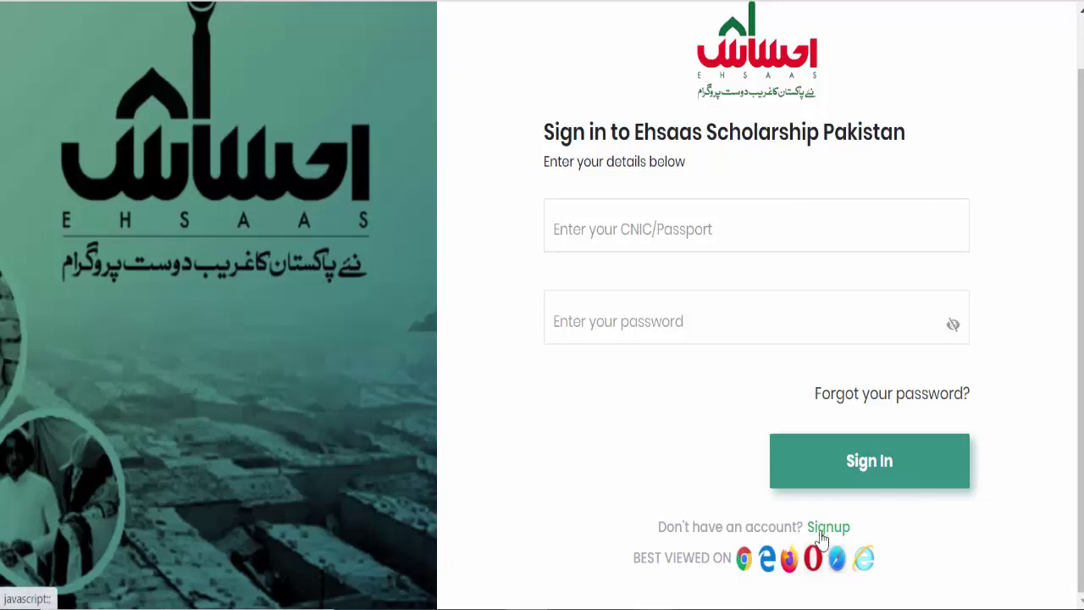
left_click(825, 531)
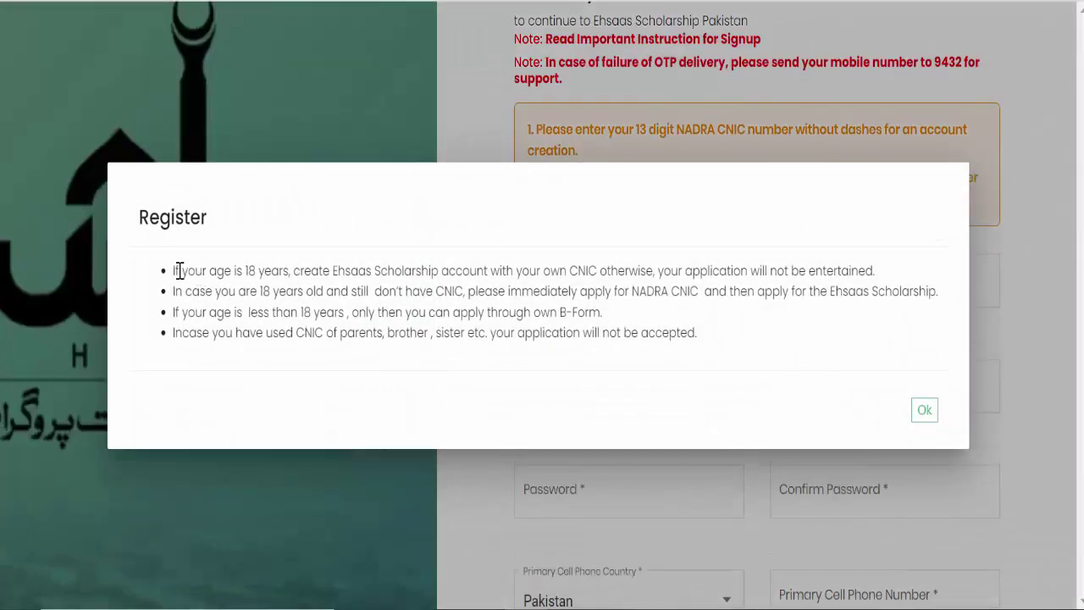
Highlight the Register notice's 18-year-old rule and its advice to apply for a NADRA CNIC
left_click_drag(175, 270, 267, 272)
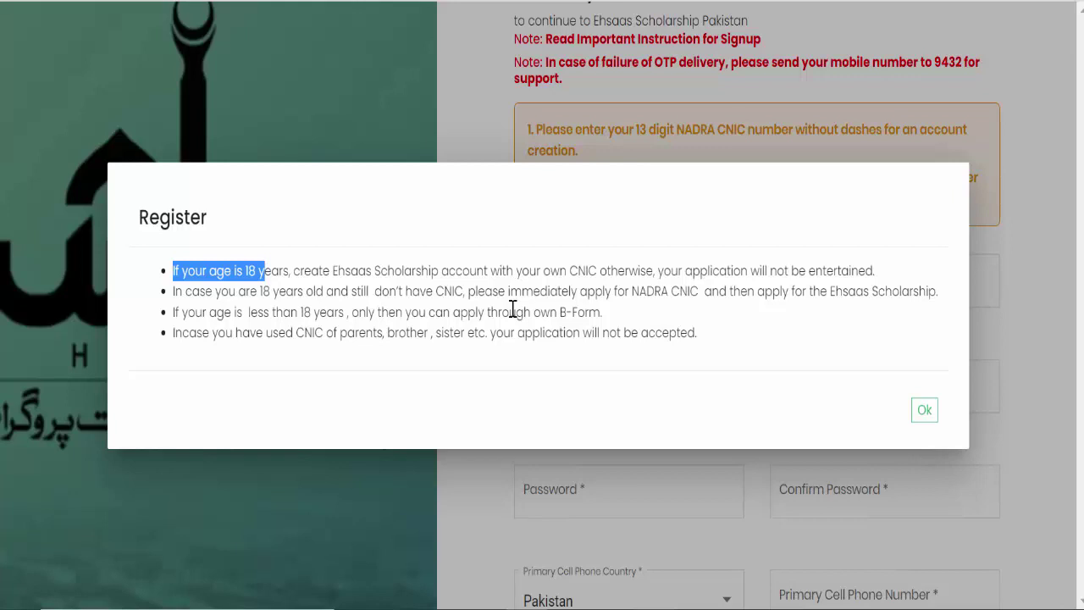
left_click_drag(175, 291, 261, 296)
left_click(292, 296)
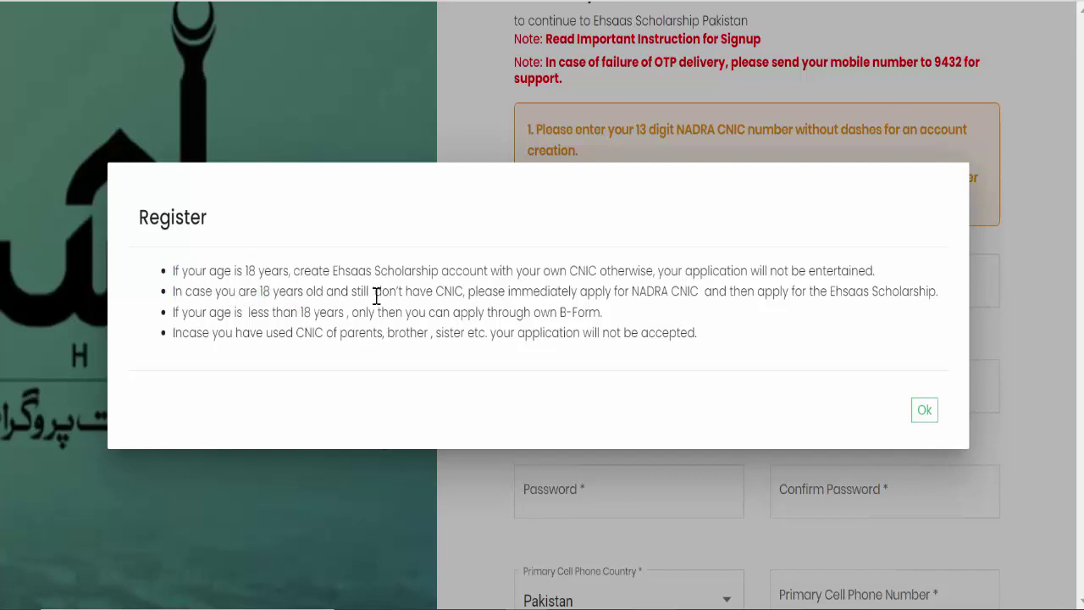
left_click_drag(469, 291, 729, 310)
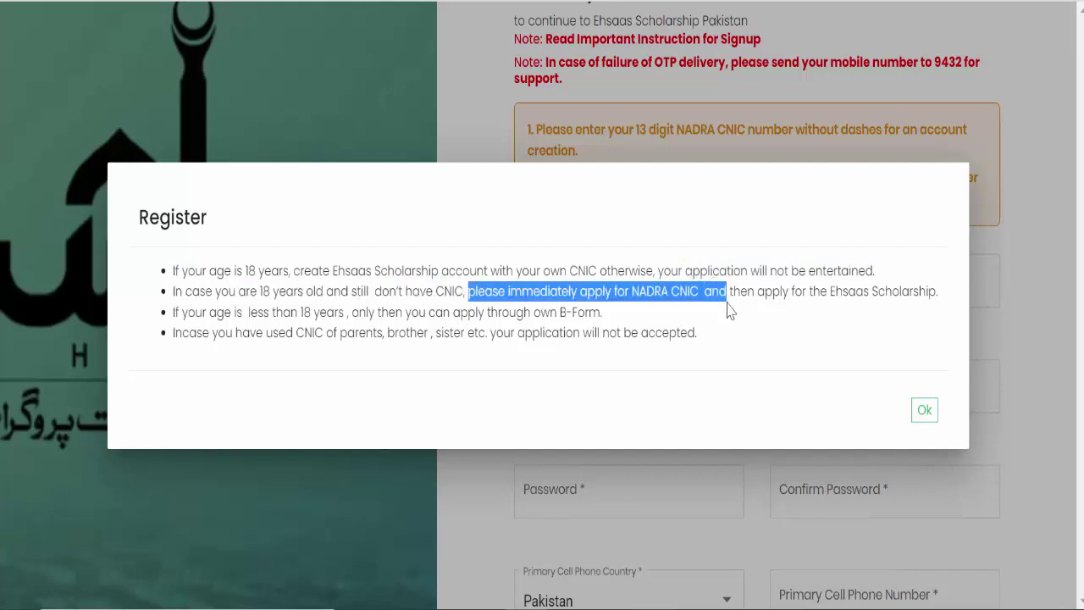
left_click(321, 268)
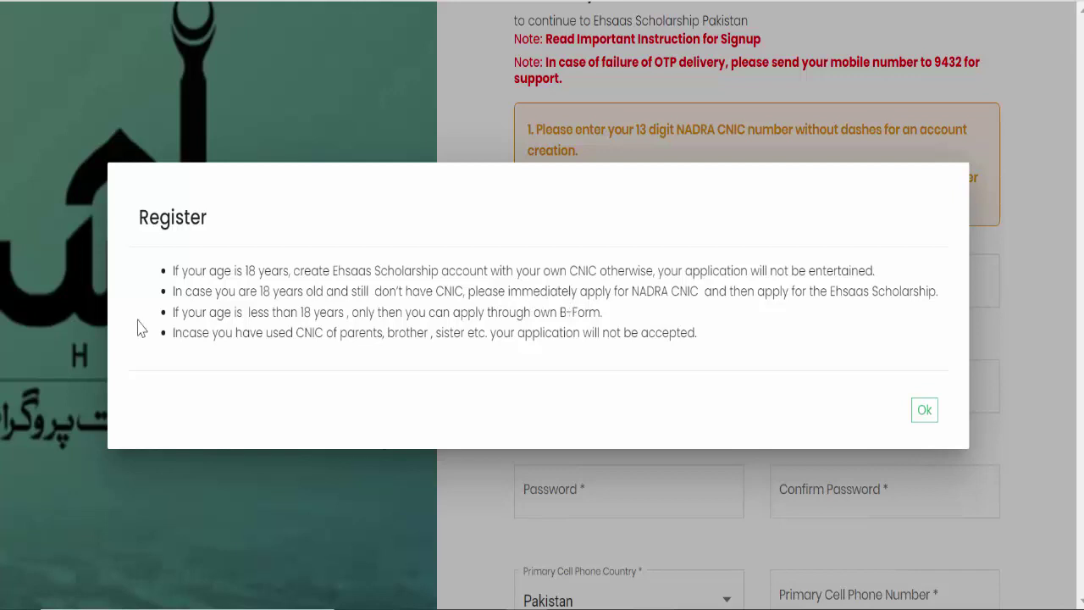
Highlight the under-18 and relatives' CNIC points, then close the notice with Ok
left_click_drag(173, 313, 580, 316)
left_click(405, 315)
left_click_drag(176, 337, 699, 335)
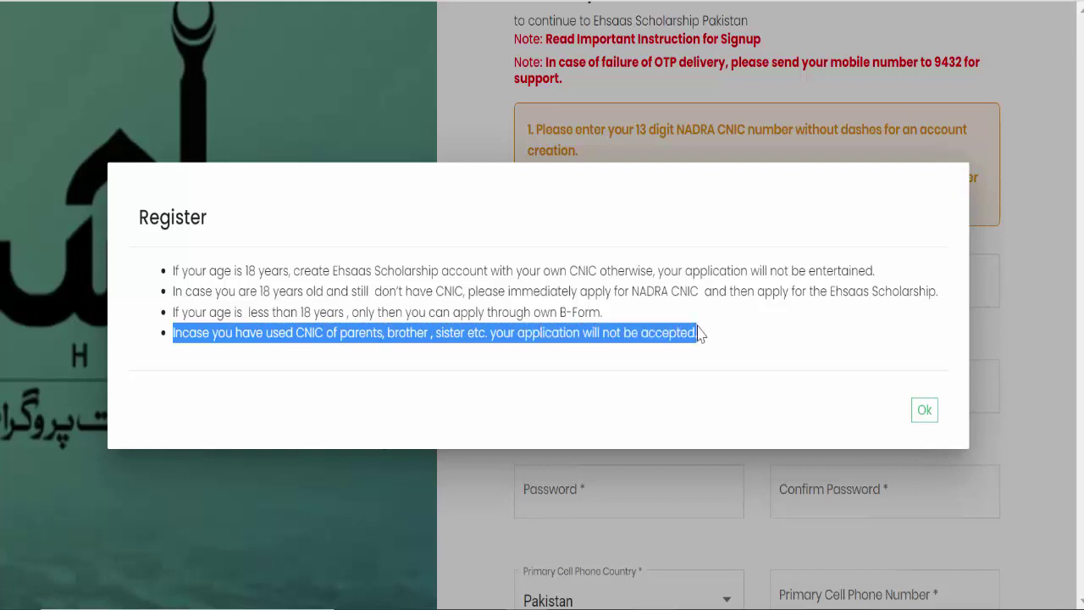
left_click(668, 332)
double_click(664, 331)
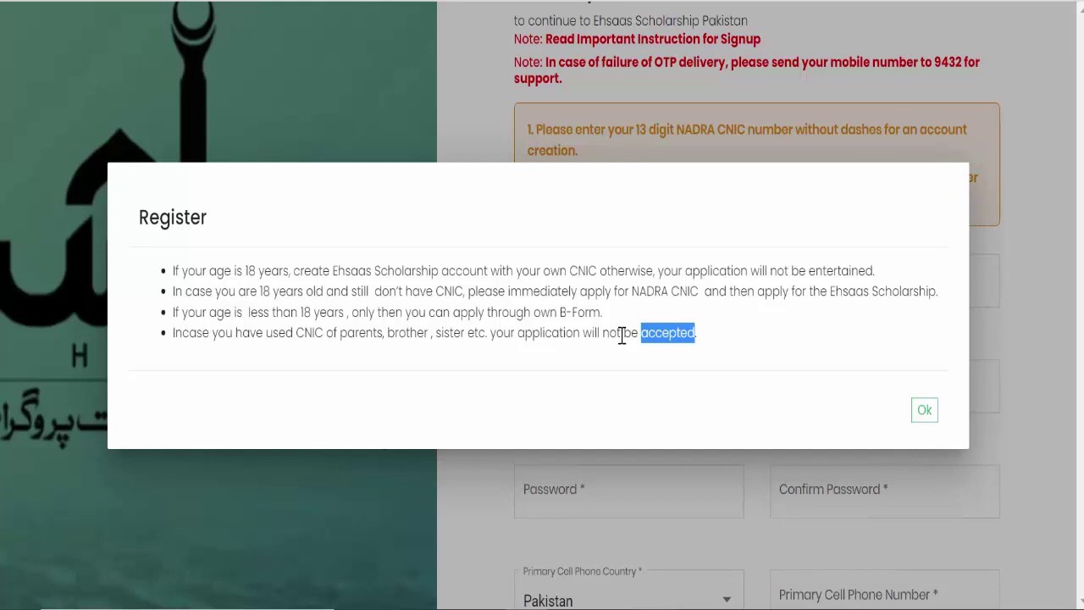
left_click(924, 411)
Enter the applicant's first and last name and keep Pakistan as Nationality
scroll(926, 415, "up", 1)
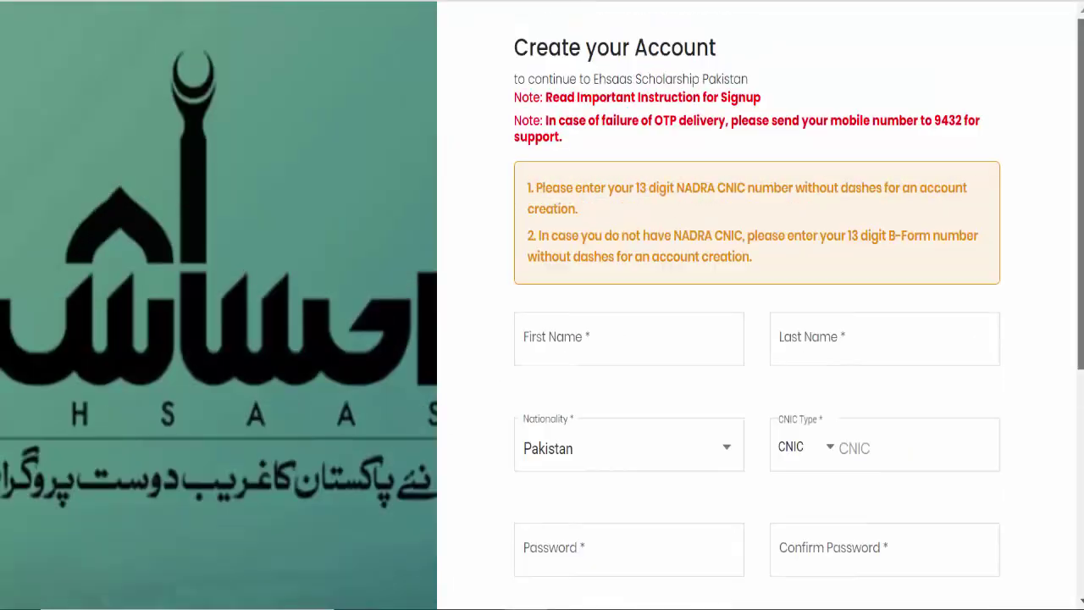
scroll(756, 339, "down", 3)
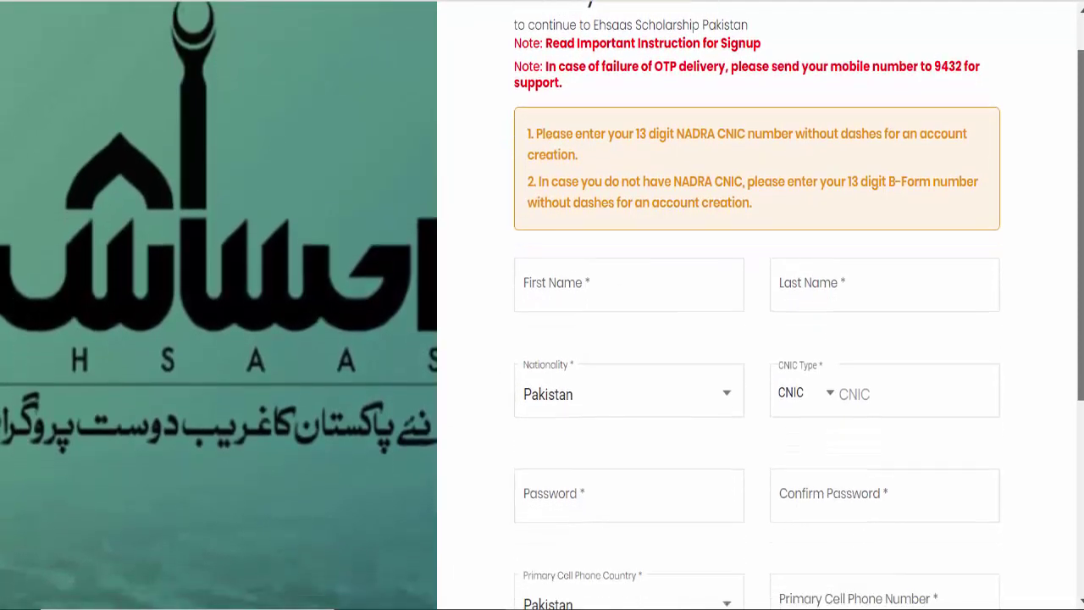
left_click(559, 185)
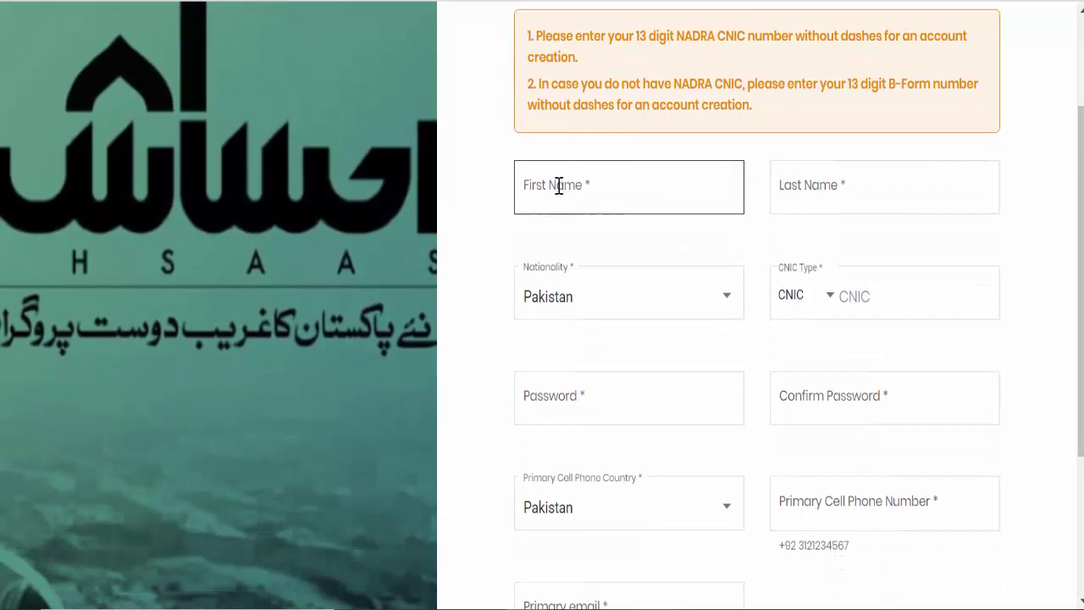
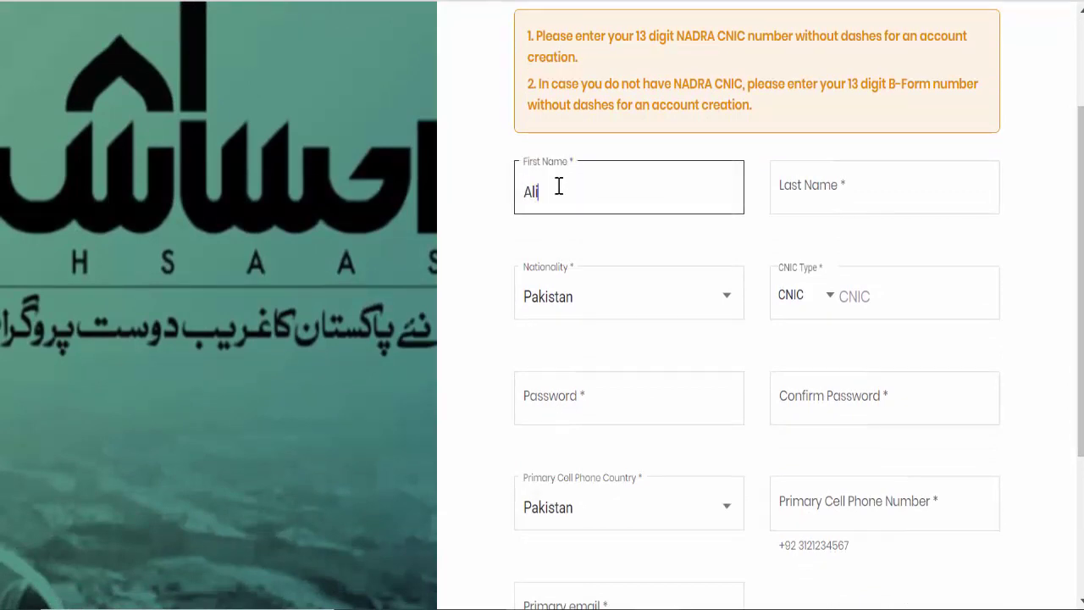
left_click(828, 183)
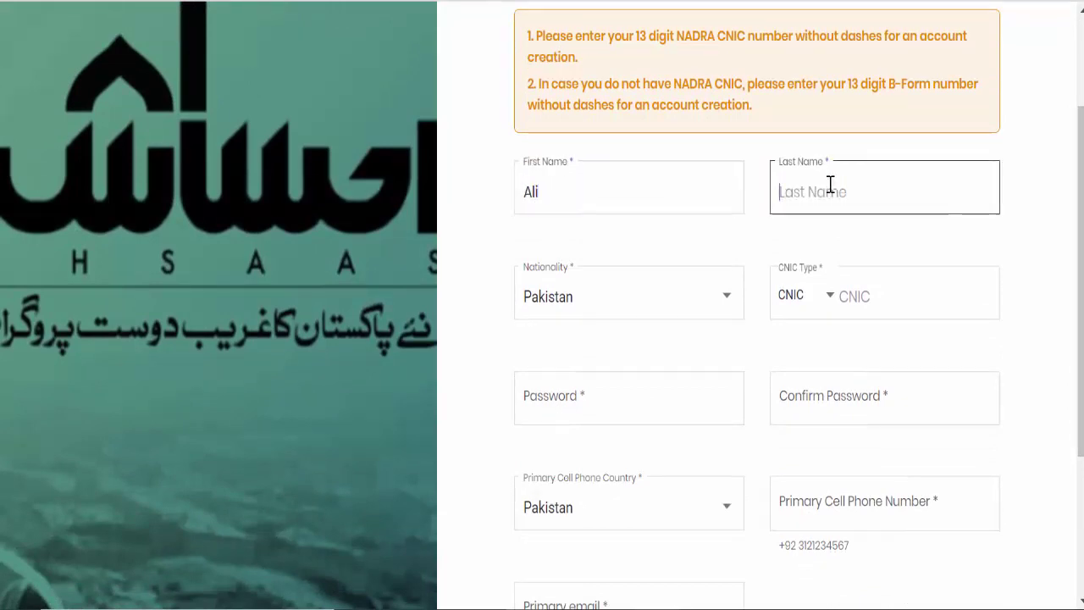
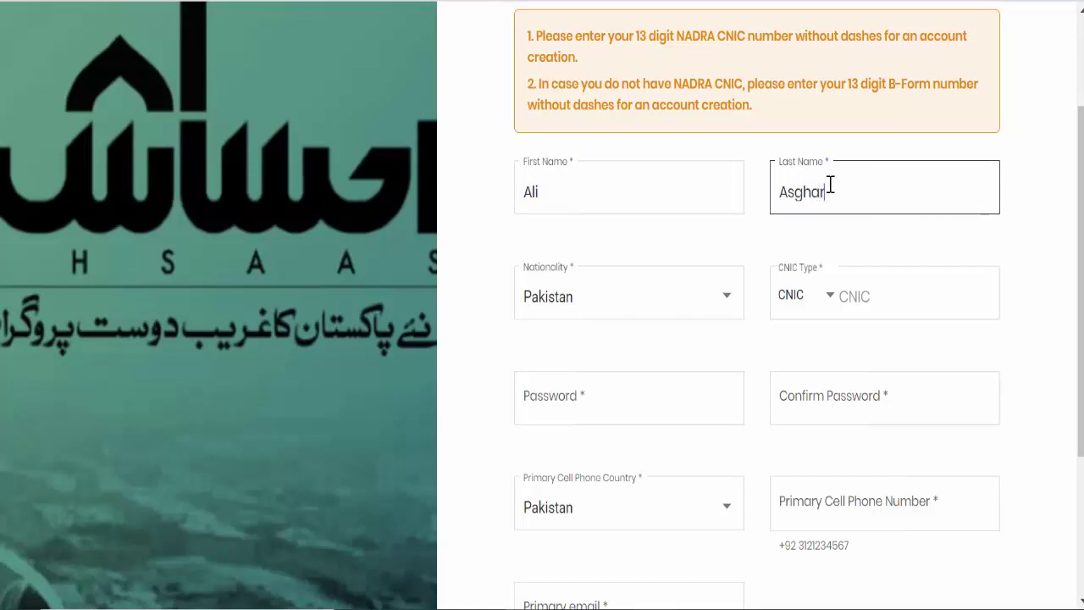
left_click(639, 307)
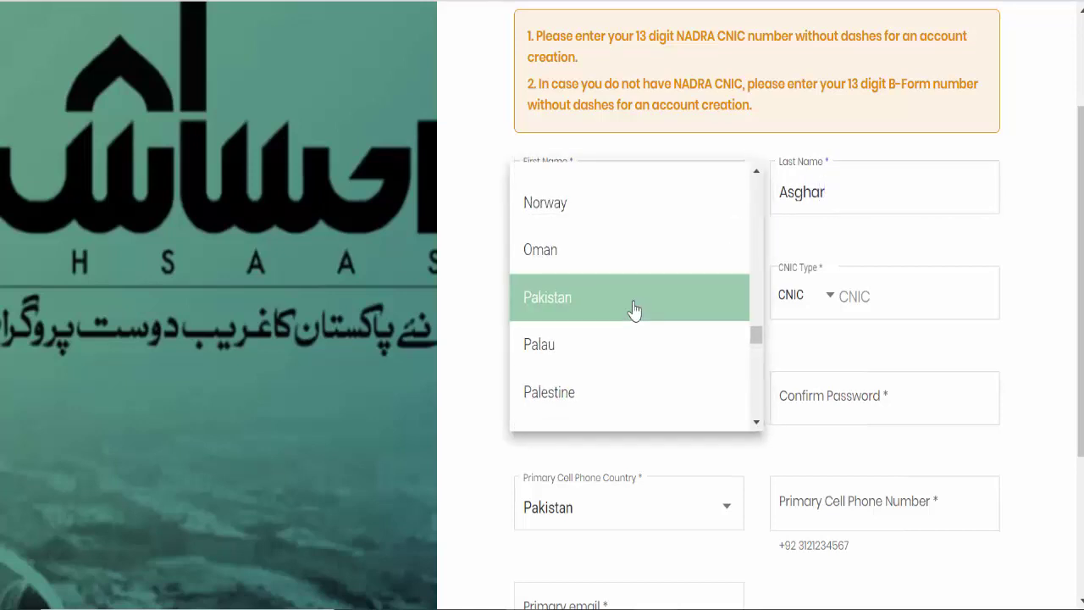
left_click(565, 299)
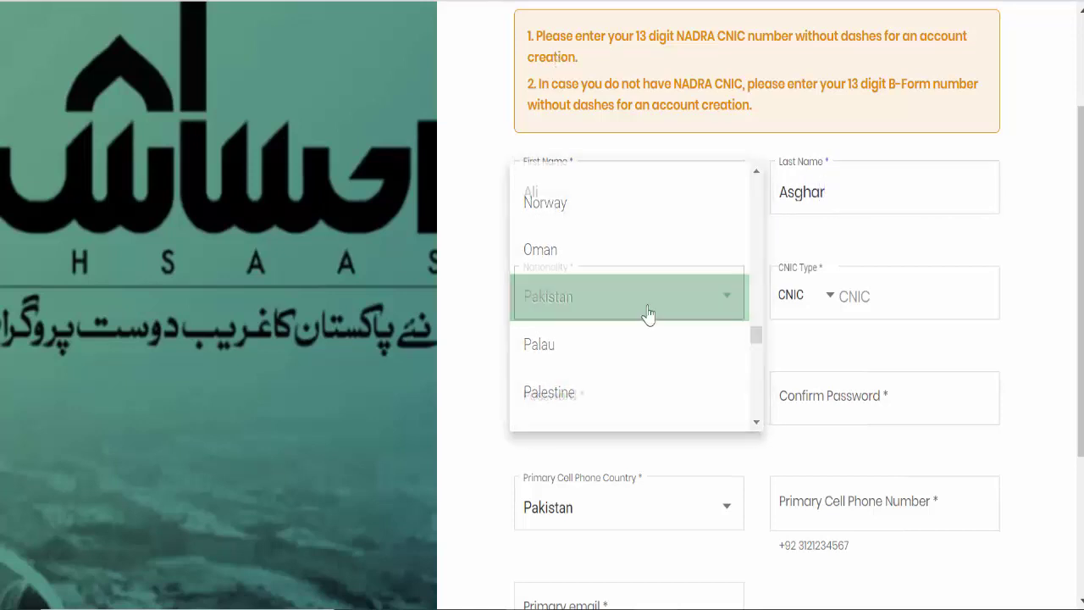
Enter the applicant's CNIC number and an account password on the signup form
scroll(932, 260, "down", 1)
left_click(865, 228)
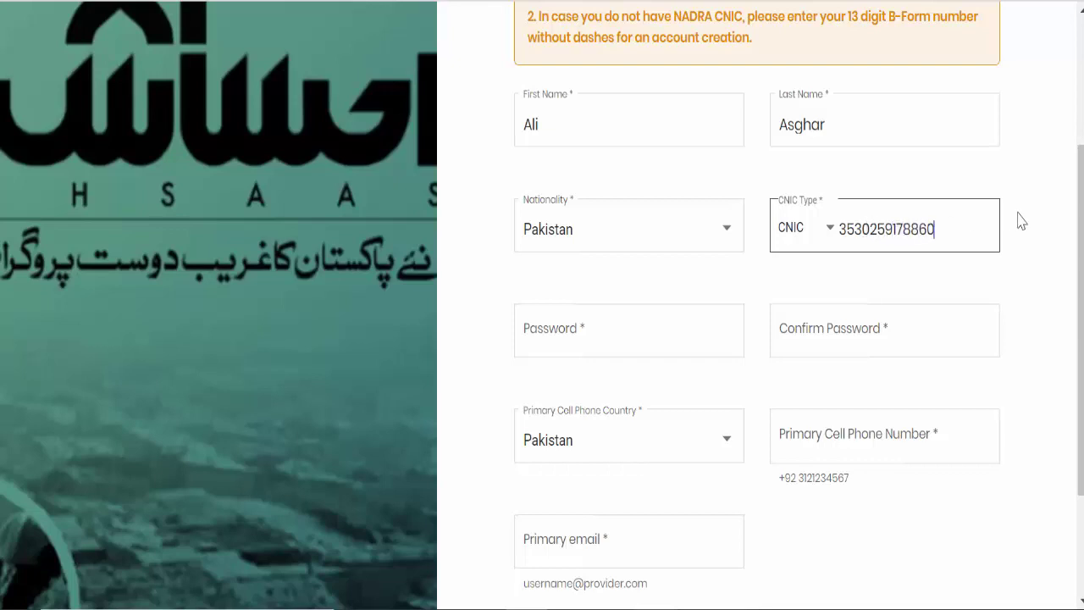
scroll(781, 217, "down", 2)
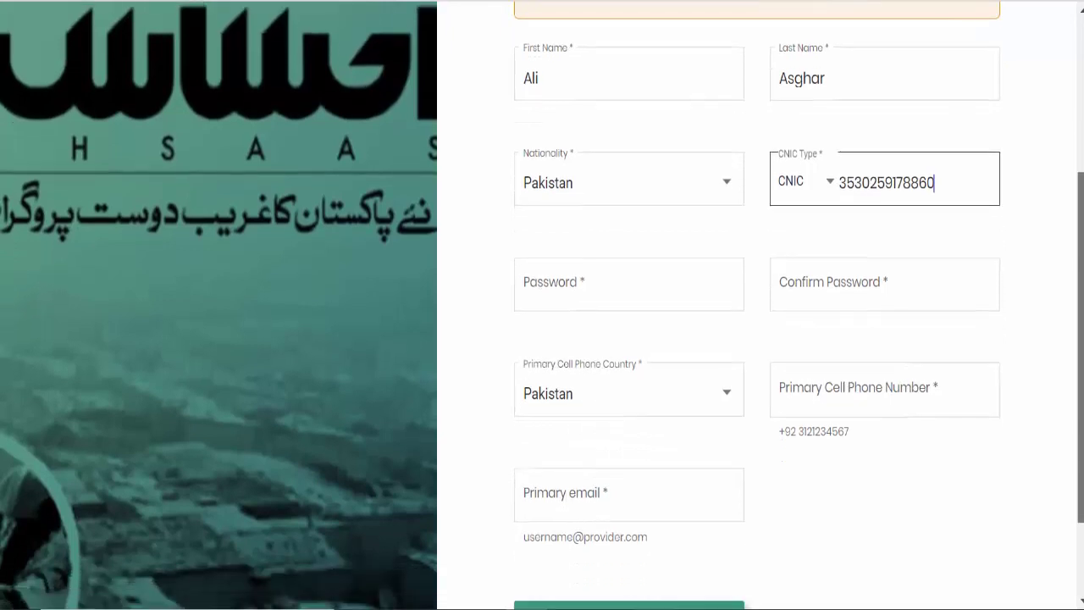
left_click(573, 234)
type("•••")
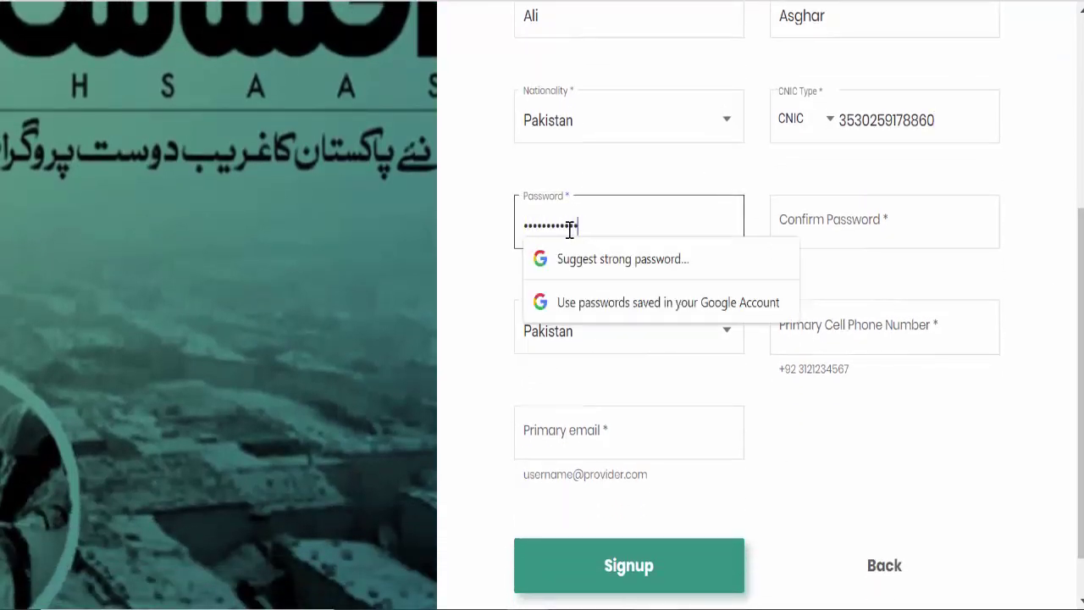
left_click(835, 224)
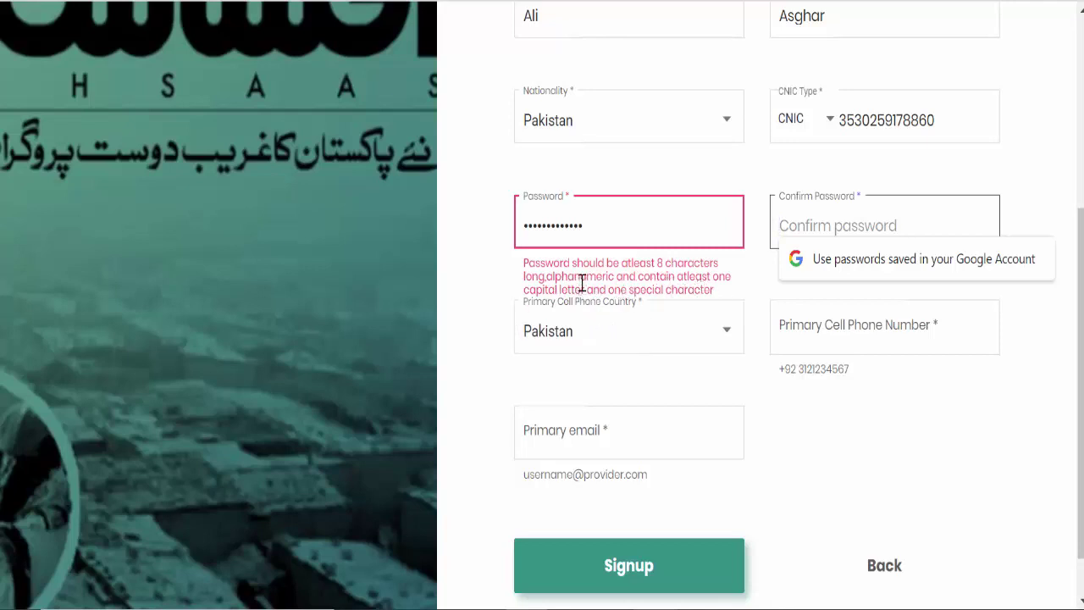
Replace the rejected password with a longer one and repeat it in Confirm Password
left_click(581, 229)
left_click_drag(585, 226, 521, 233)
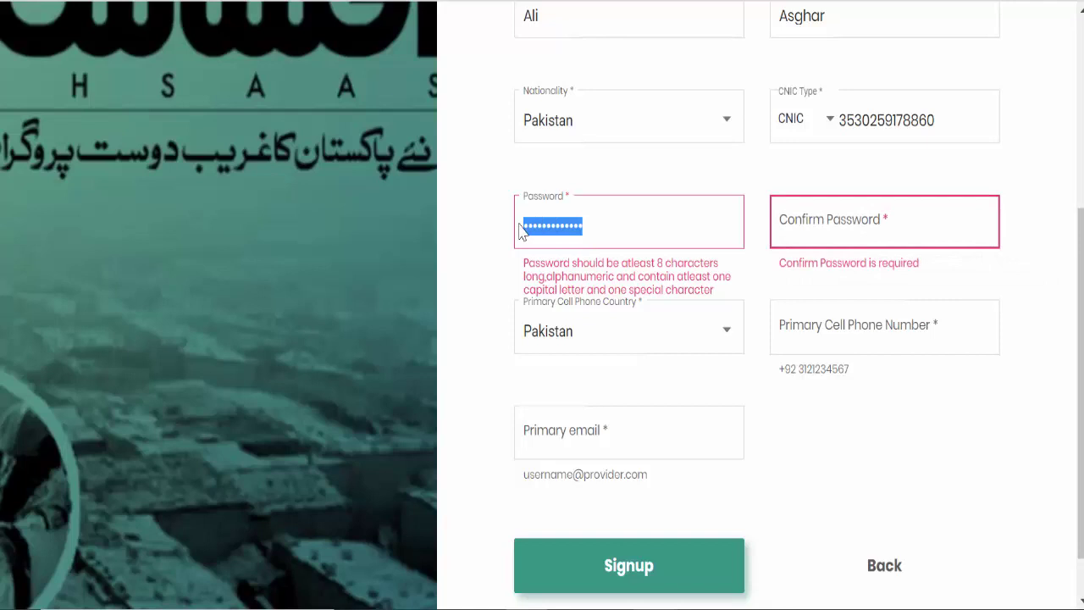
key("BackSpace")
type("•••••")
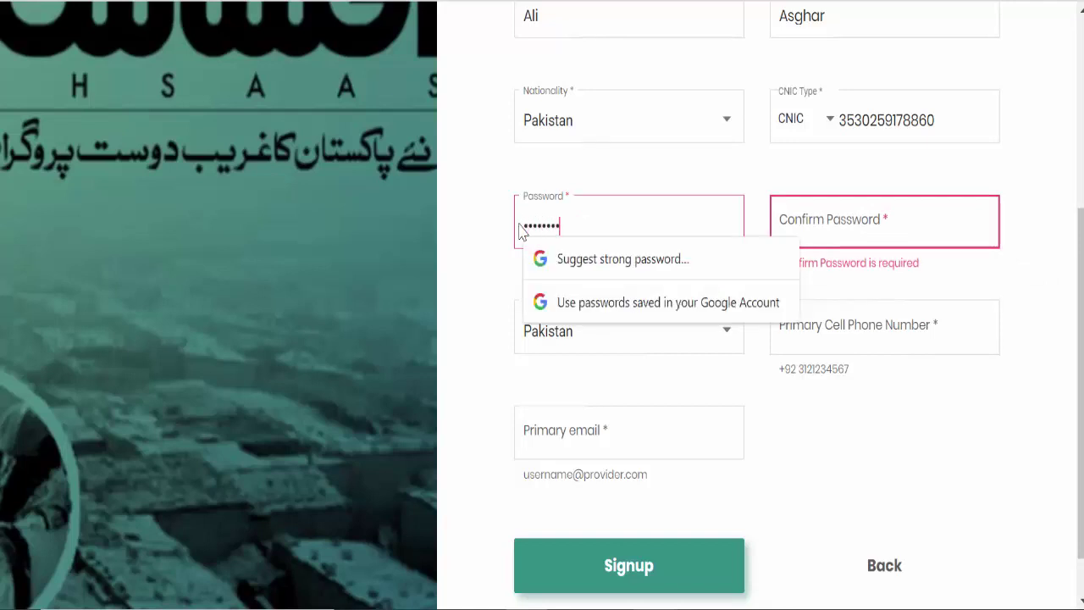
type("•••")
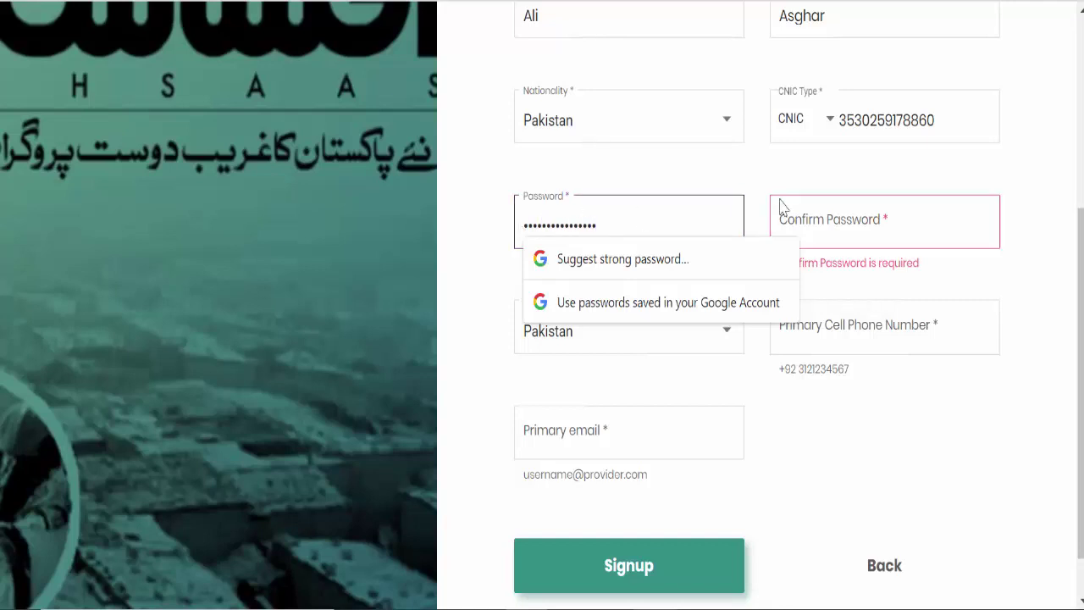
left_click(806, 222)
type("••")
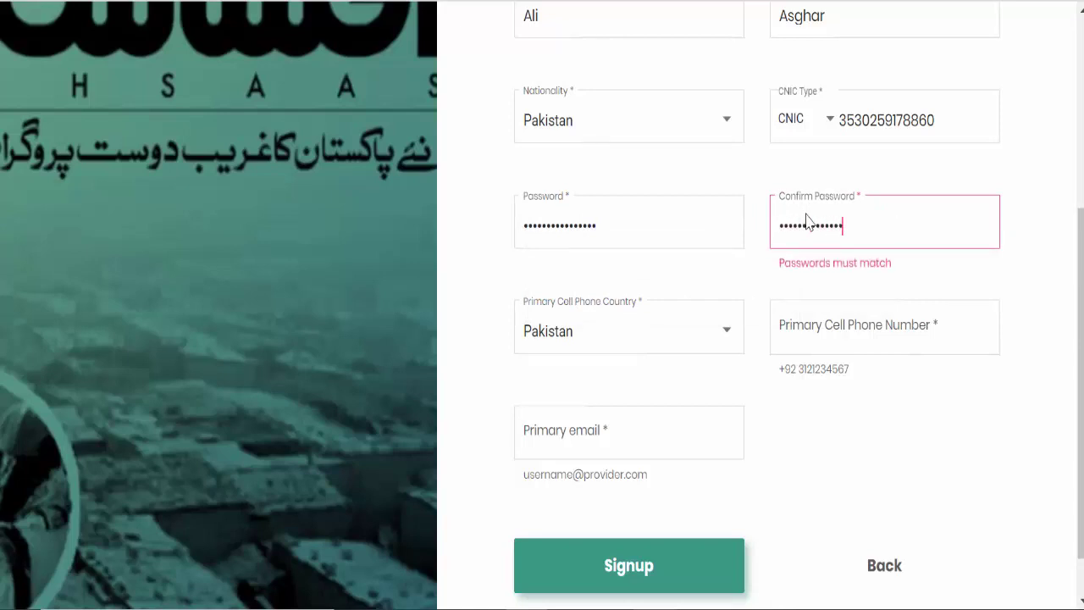
type("••")
scroll(611, 322, "down", 1)
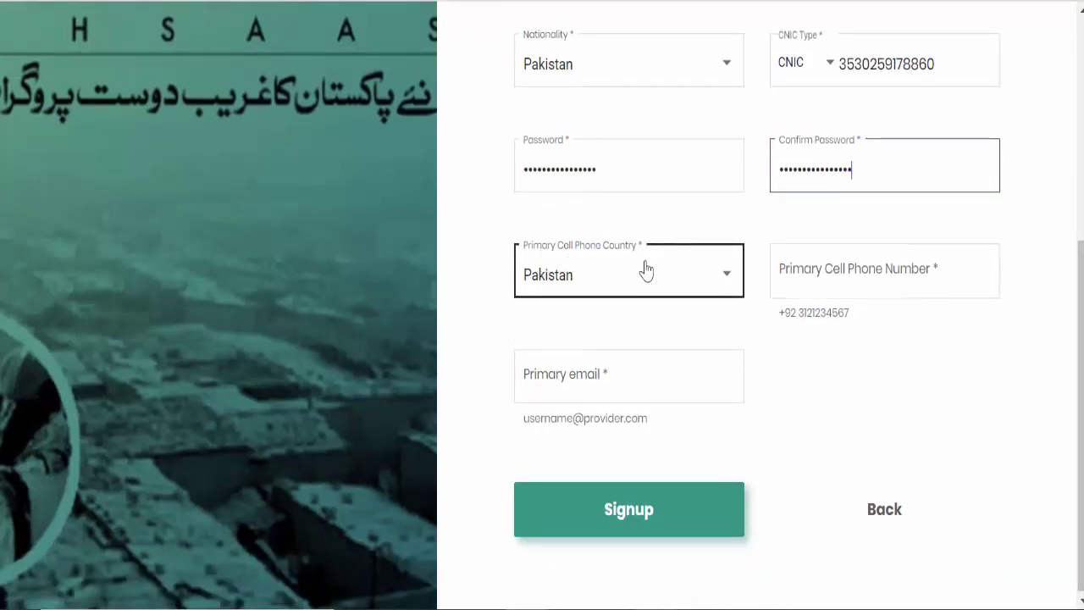
Fill Primary Cell Phone Number and Primary email with the applicant's details, then click Signup
left_click(805, 271)
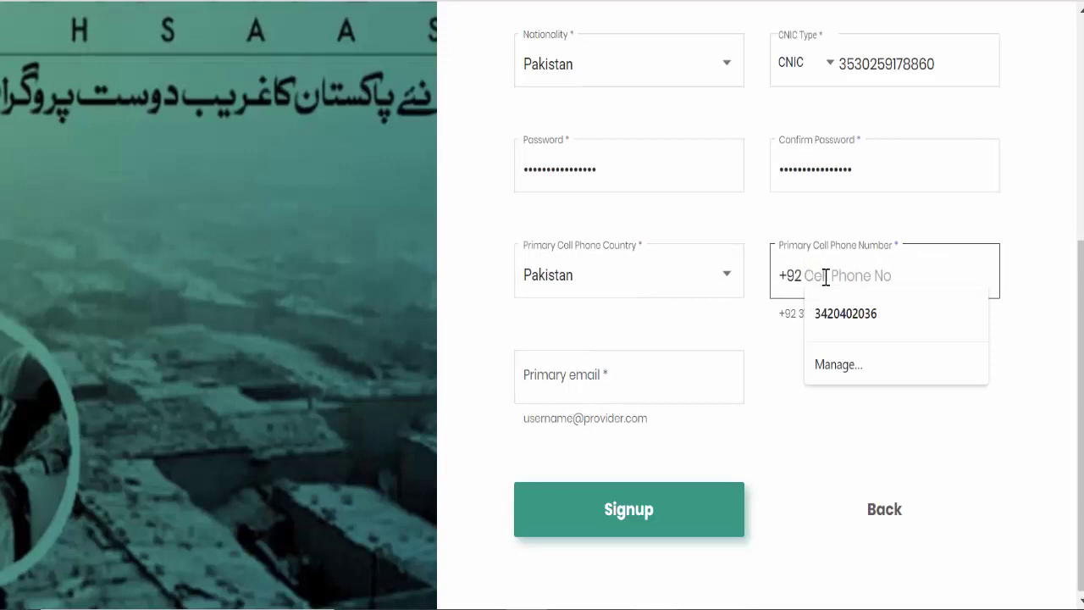
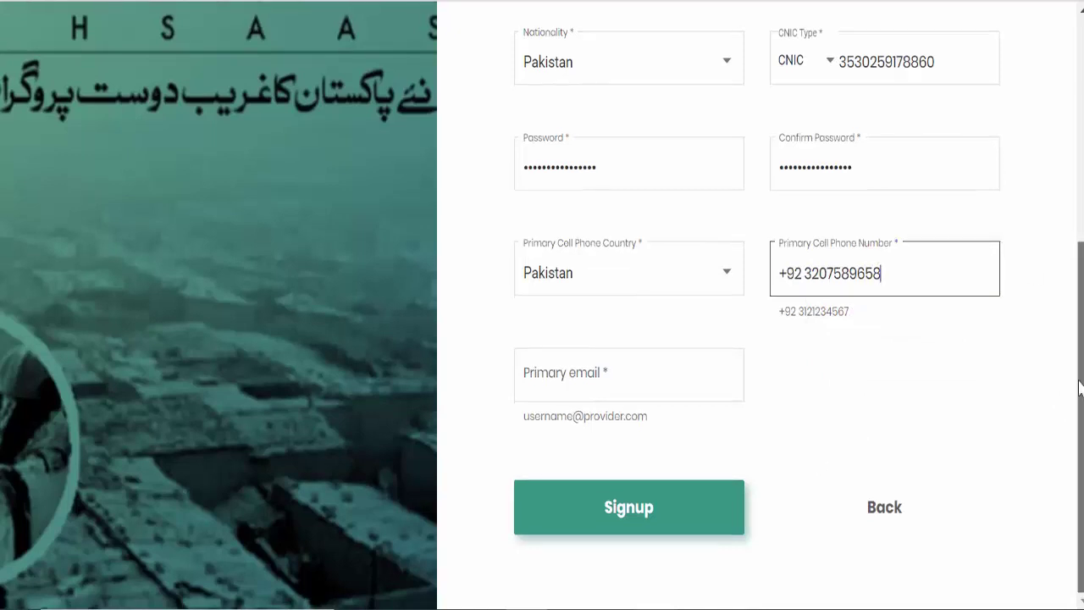
left_click(590, 383)
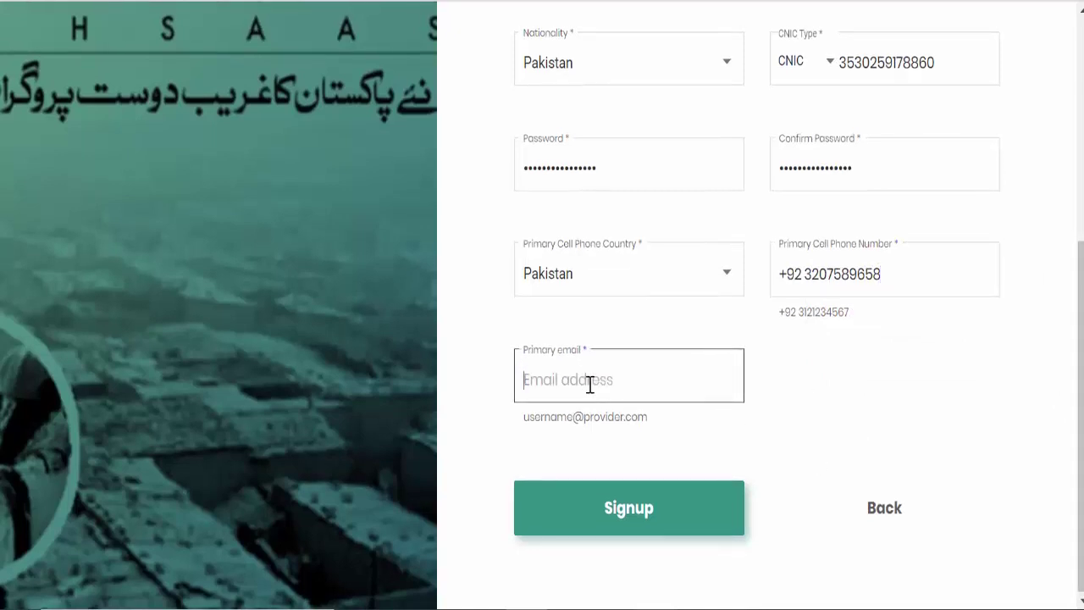
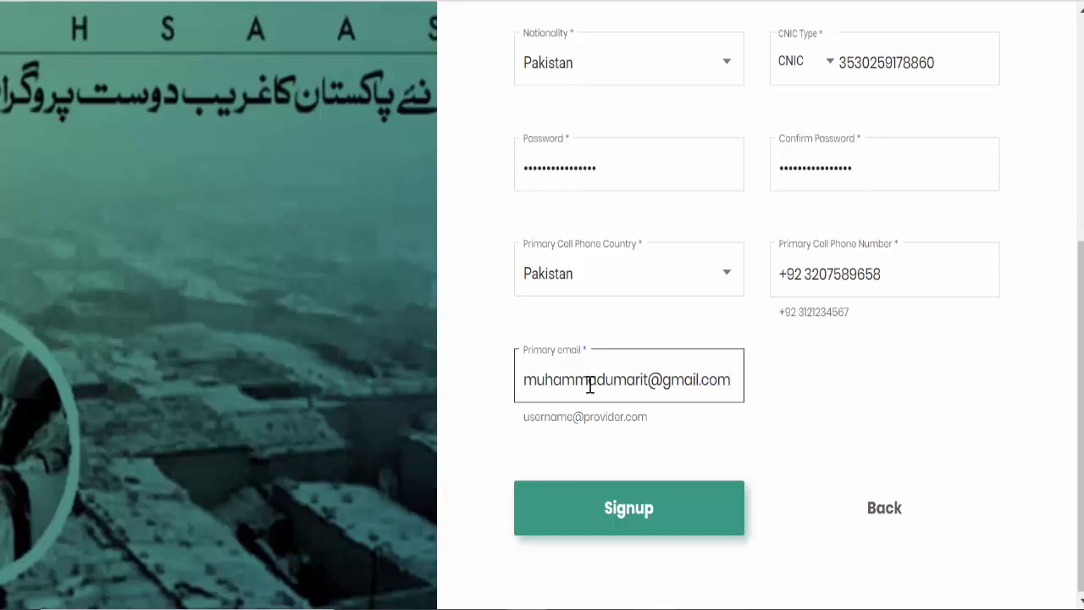
scroll(590, 383, "up", 7)
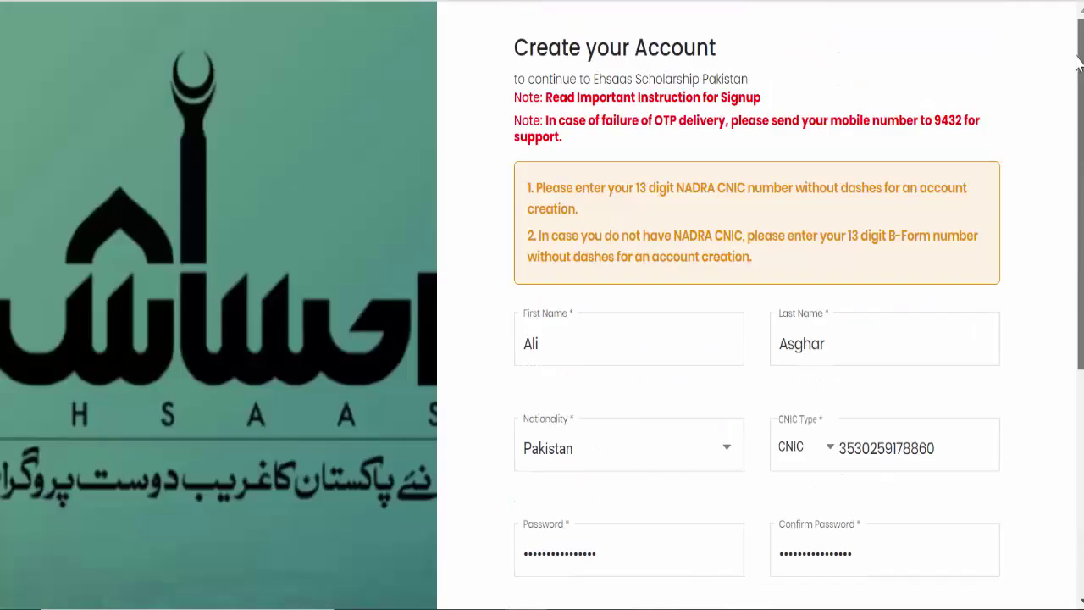
scroll(590, 384, "down", 6)
scroll(689, 497, "down", 1)
left_click(656, 516)
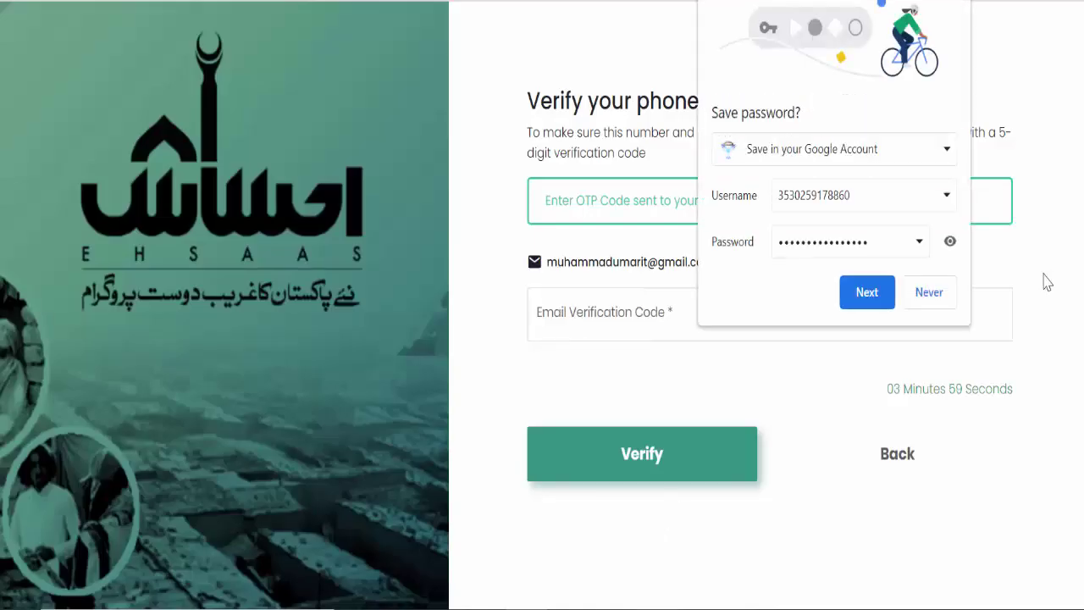
Decline Chrome's password saving, enter the e-mailed verification code, and verify it
left_click(928, 294)
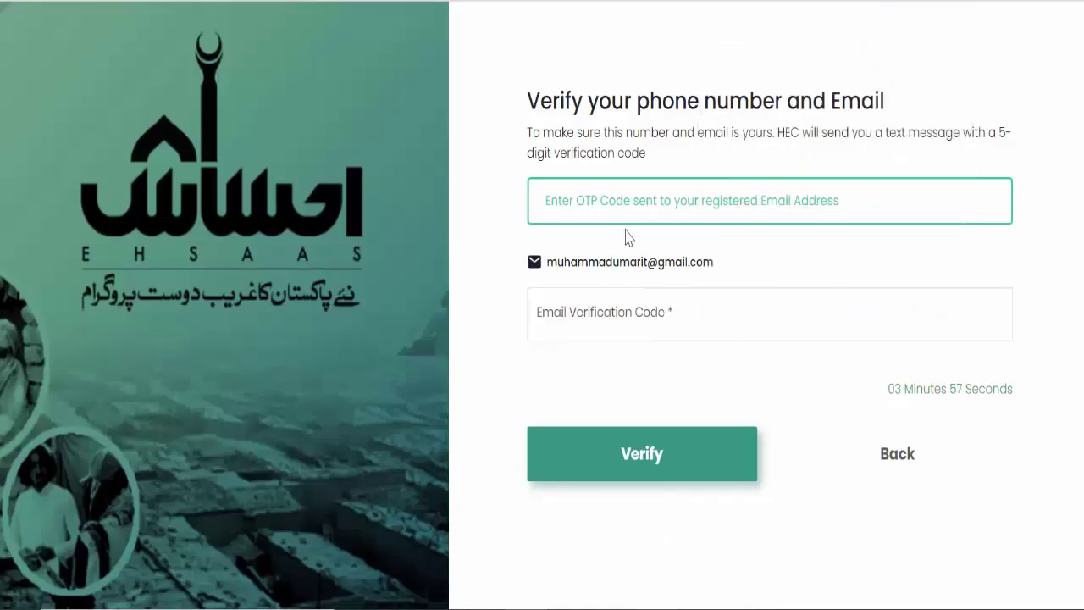
left_click_drag(546, 208, 777, 201)
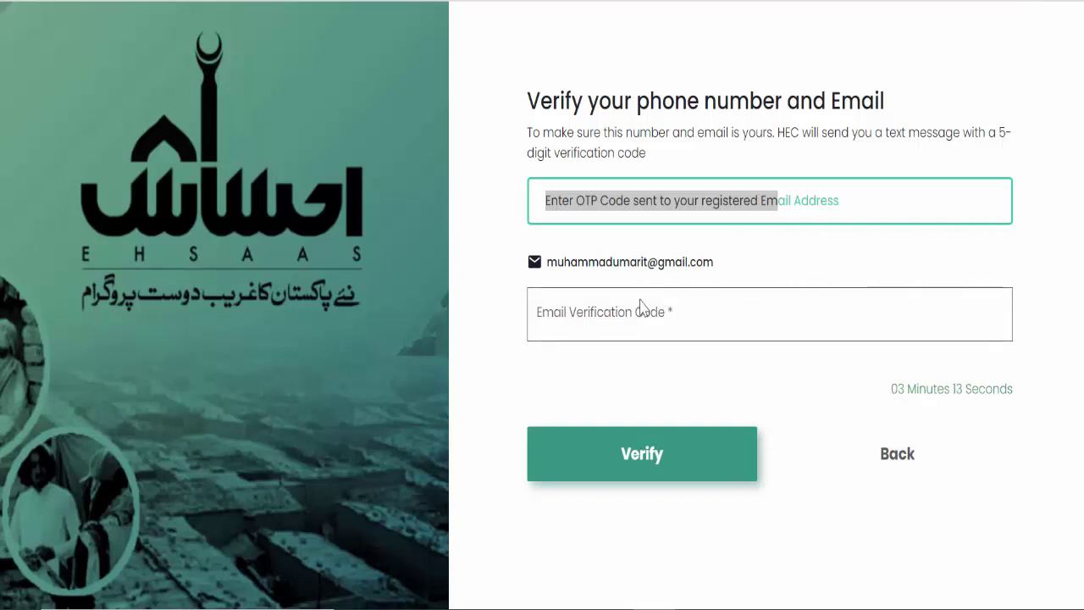
left_click(565, 312)
left_click(627, 450)
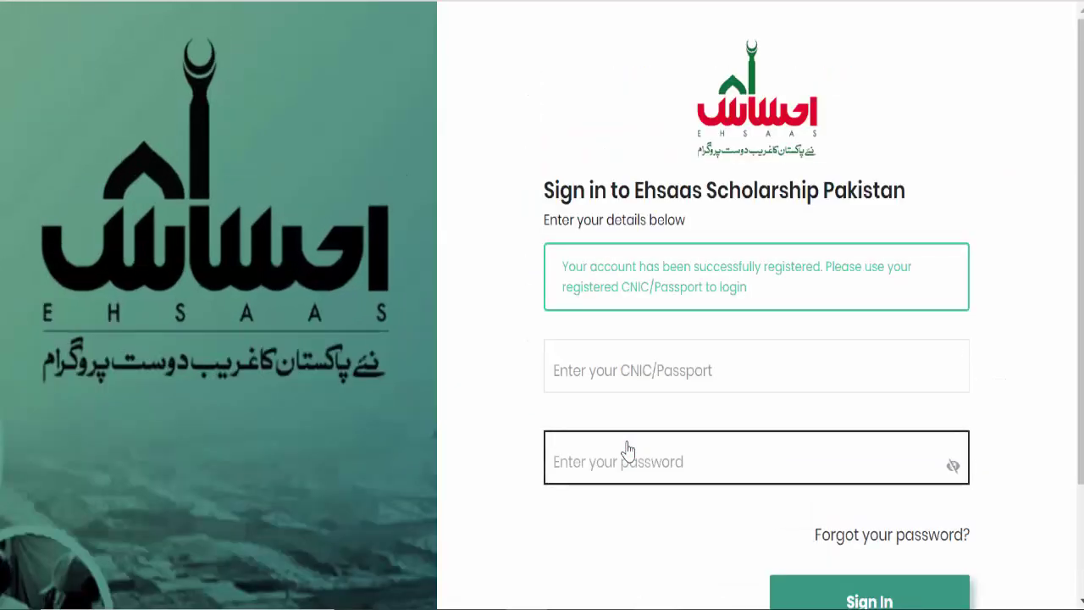
Highlight the successful registration message on the sign-in page
triple_click(589, 269)
left_click(581, 272)
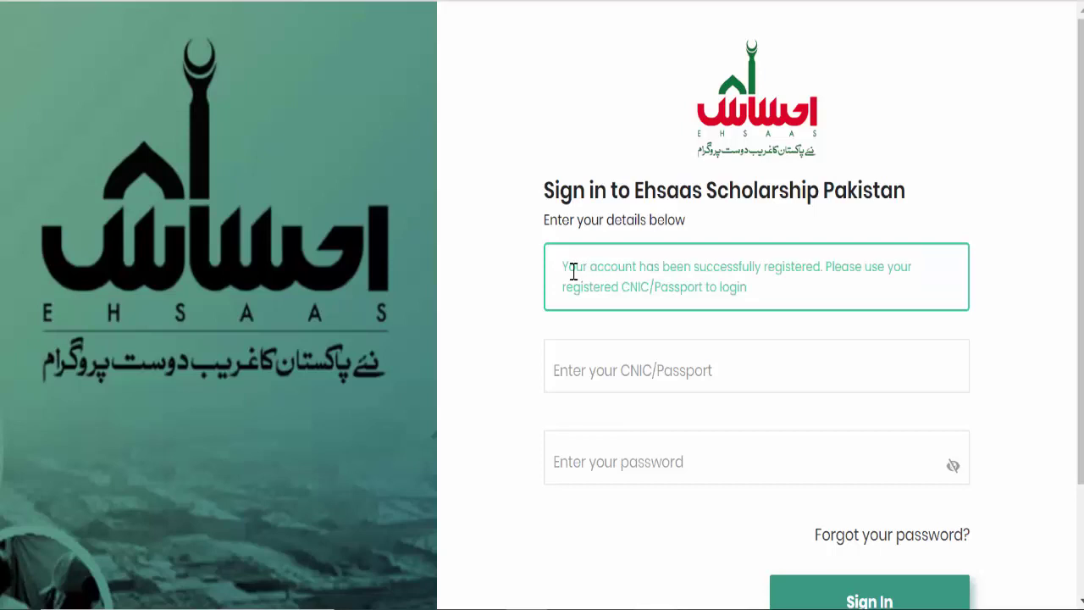
triple_click(607, 276)
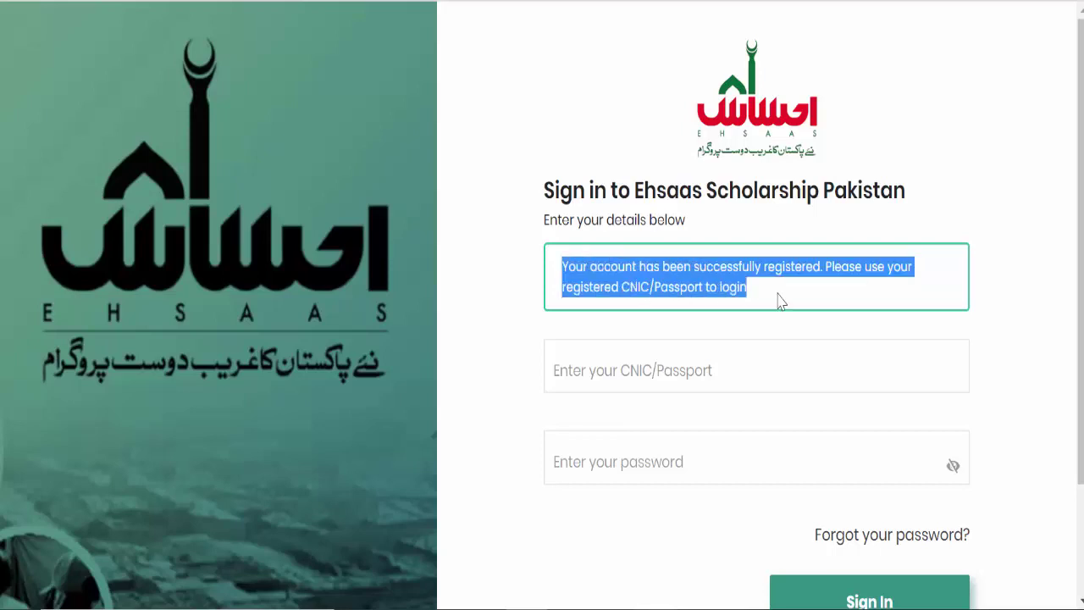
scroll(1059, 90, "down", 2)
scroll(756, 305, "up", 2)
scroll(756, 305, "down", 1)
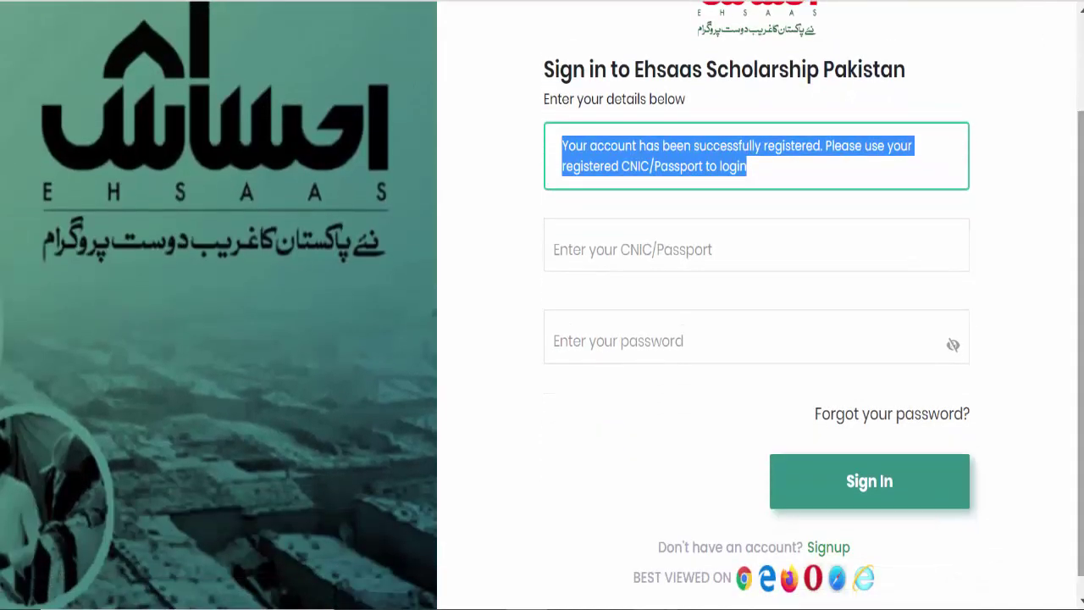
scroll(1056, 170, "up", 1)
scroll(1056, 170, "down", 1)
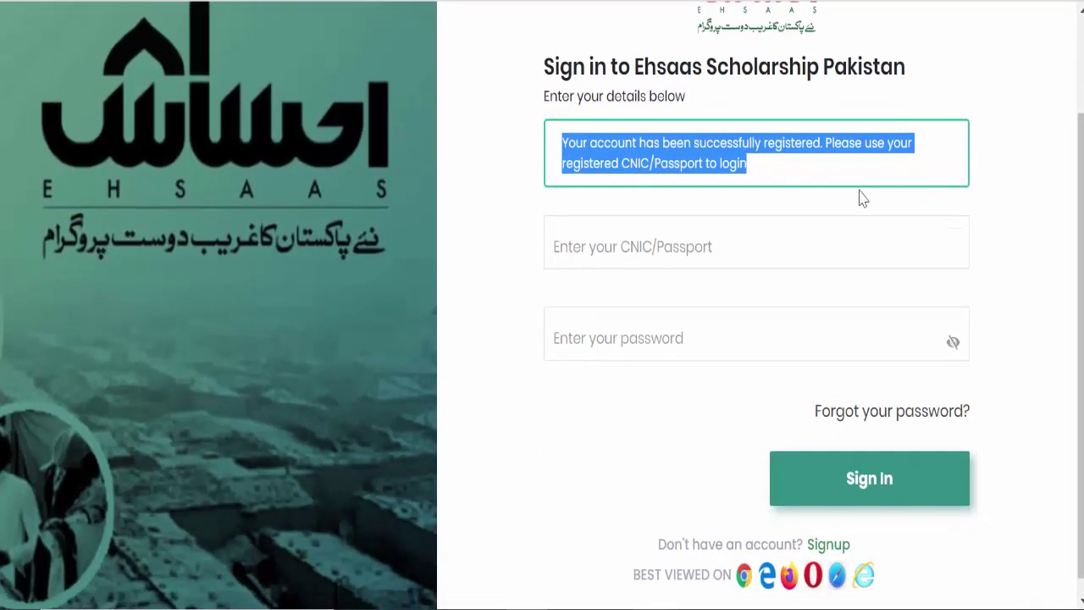
Sign in with the registered CNIC number and the account password
left_click(593, 245)
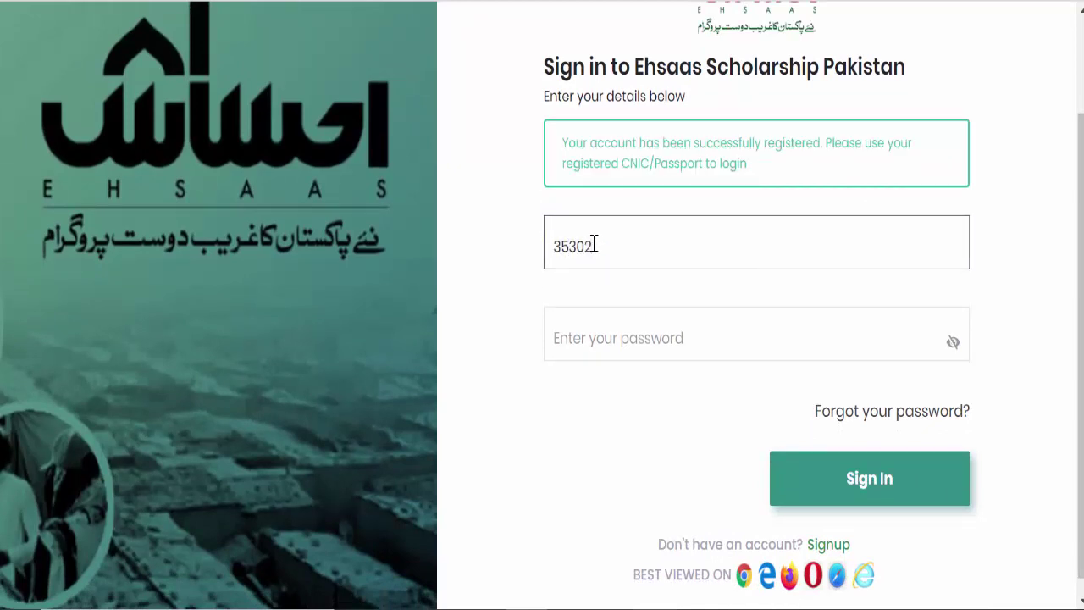
left_click(594, 338)
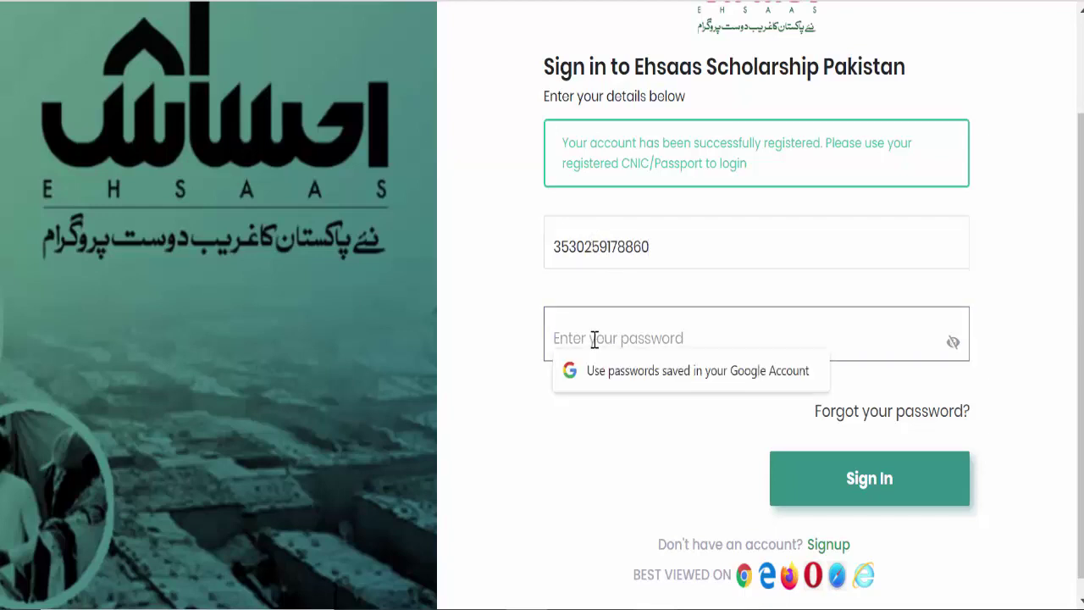
type("•••")
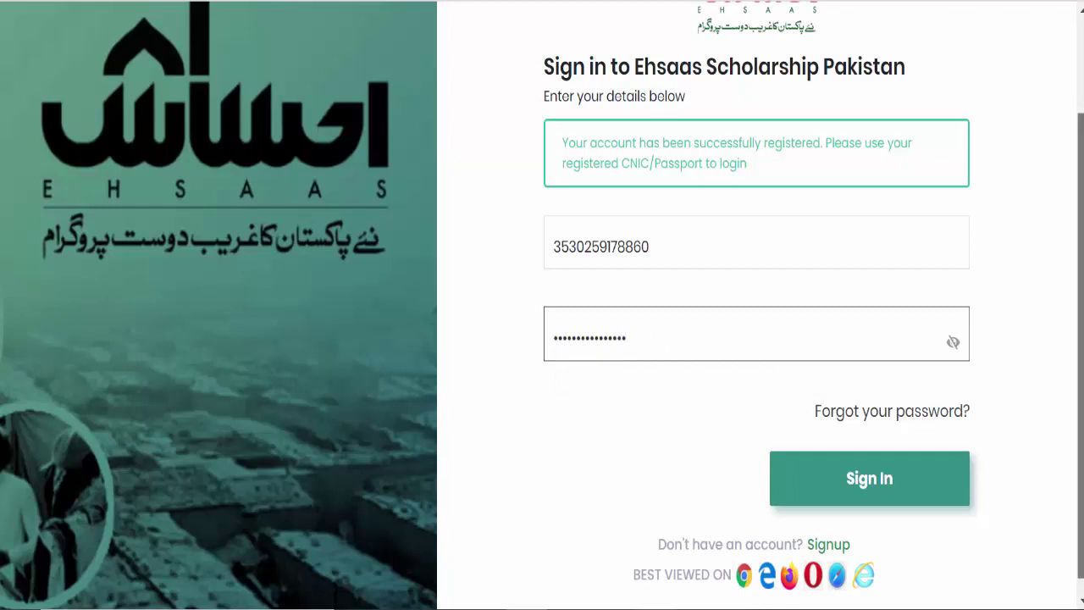
scroll(1040, 373, "up", 1)
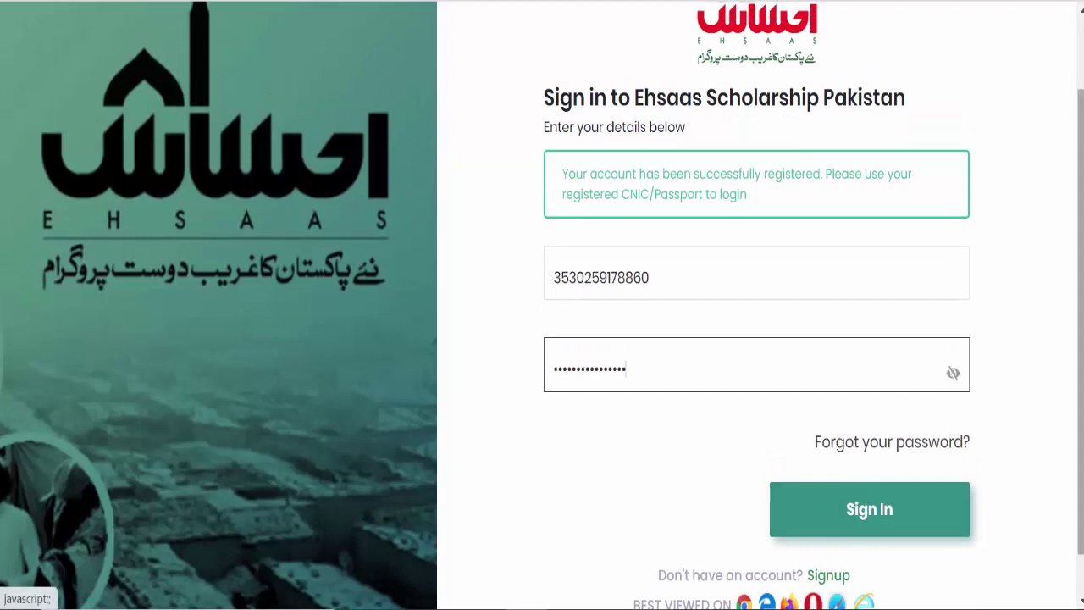
scroll(920, 446, "down", 1)
left_click(887, 476)
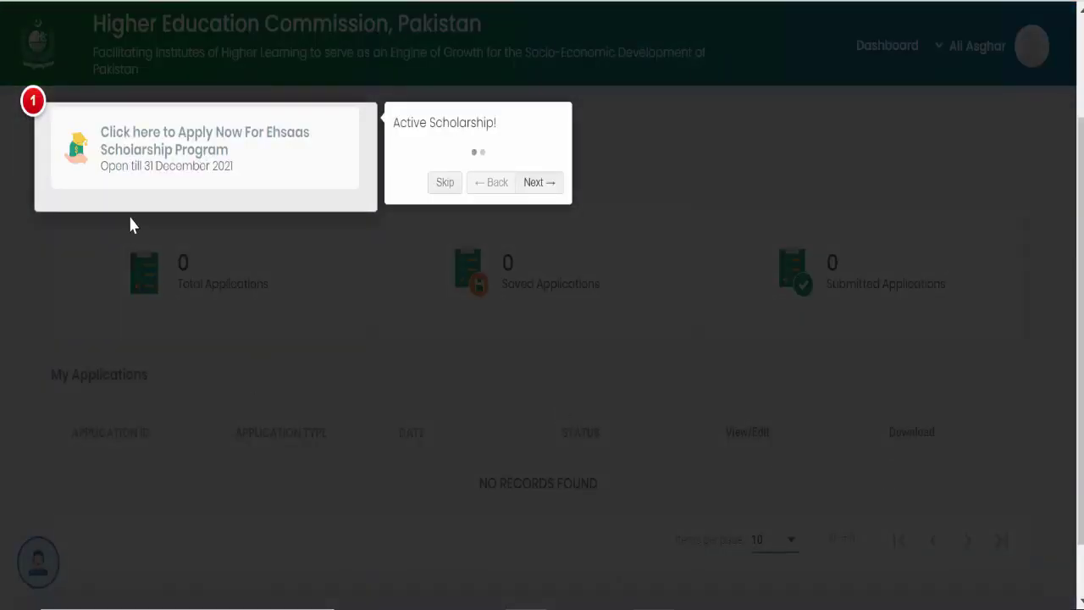
Close the welcome tour and highlight the zero Total and Saved Applications counts
left_click(359, 320)
scroll(209, 508, "up", 2)
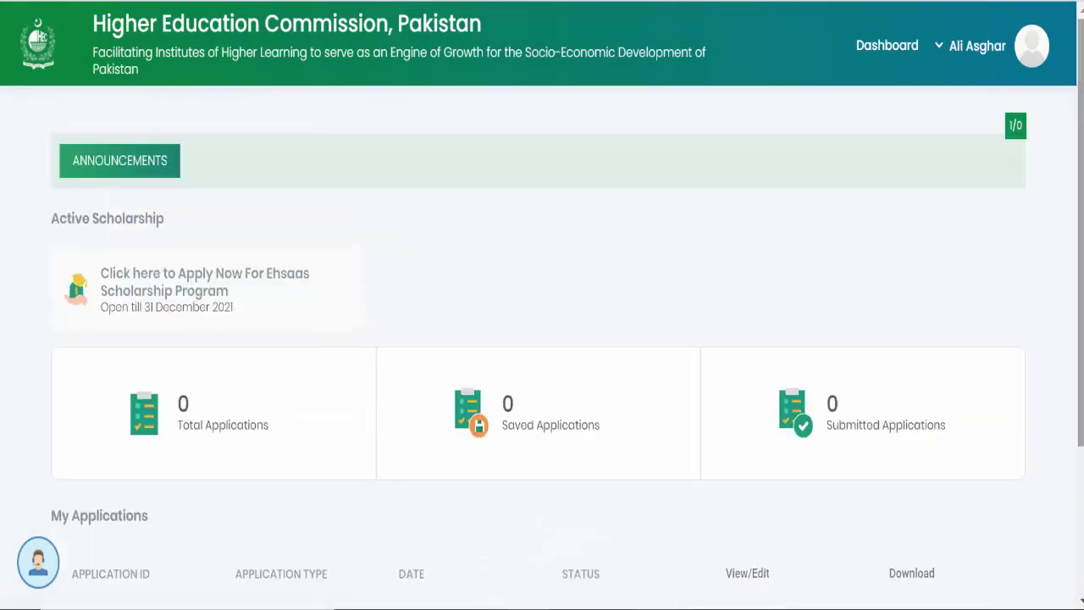
double_click(181, 404)
left_click(227, 421)
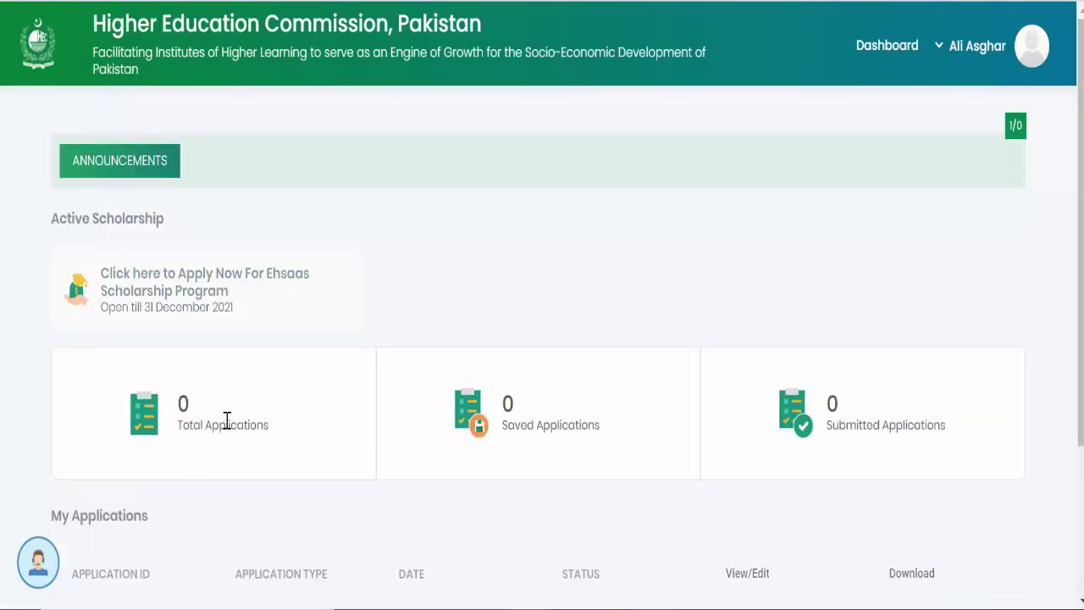
double_click(508, 403)
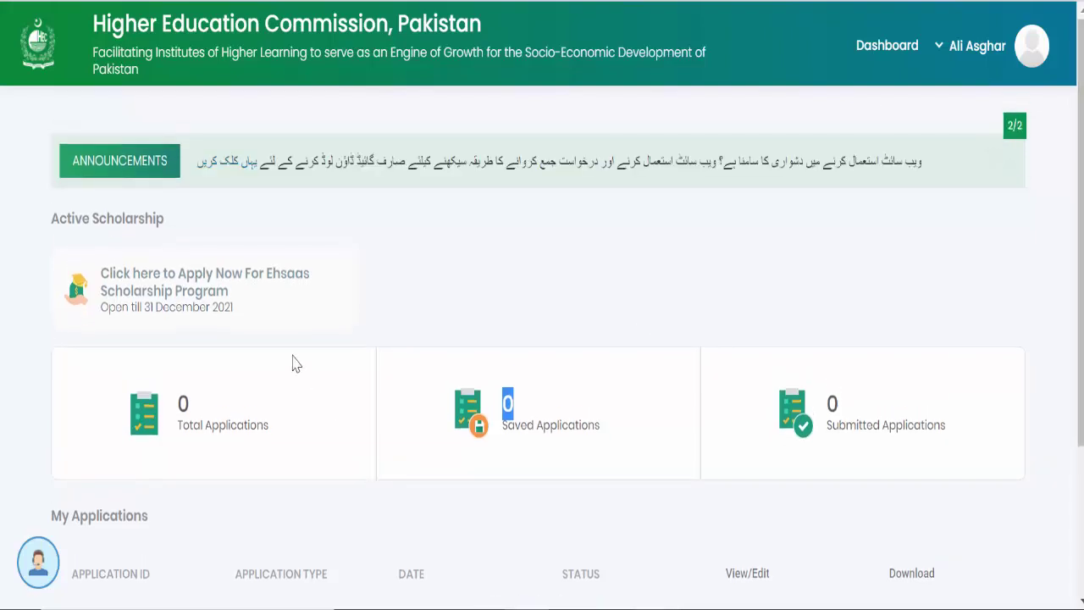
left_click(1, 316)
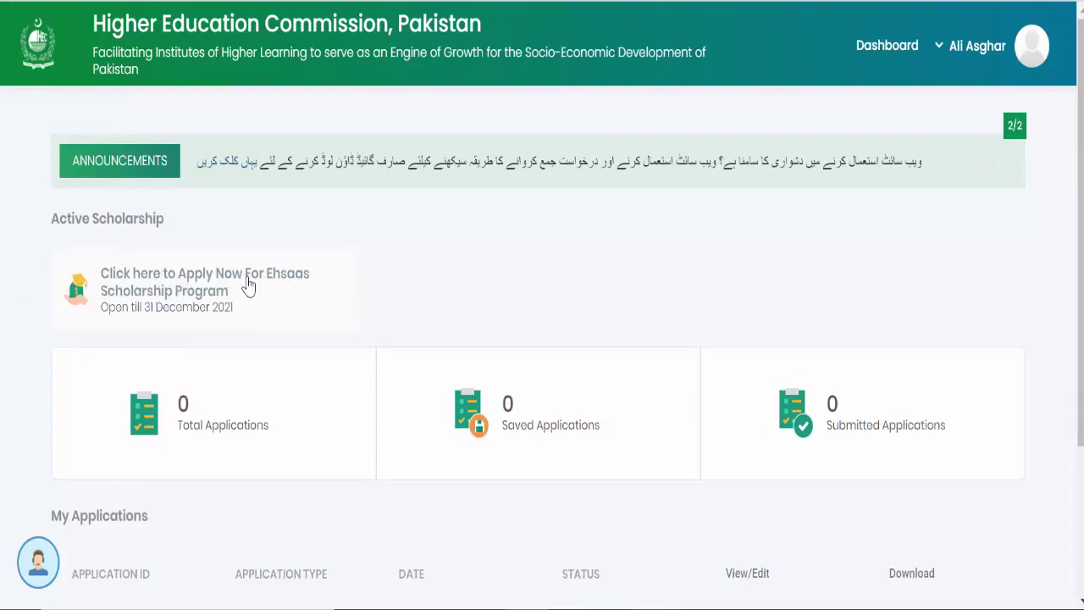
Launch the Ehsaas Scholarship Program application and pass the Form Instructions with Next
left_click(190, 280)
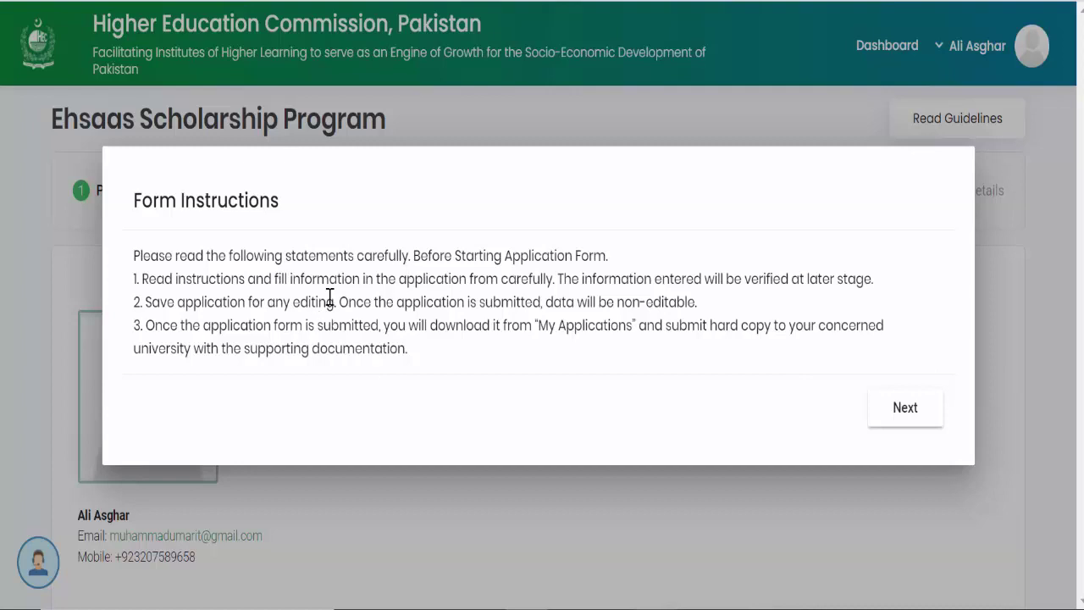
left_click_drag(608, 279, 631, 280)
left_click(689, 282)
left_click(908, 424)
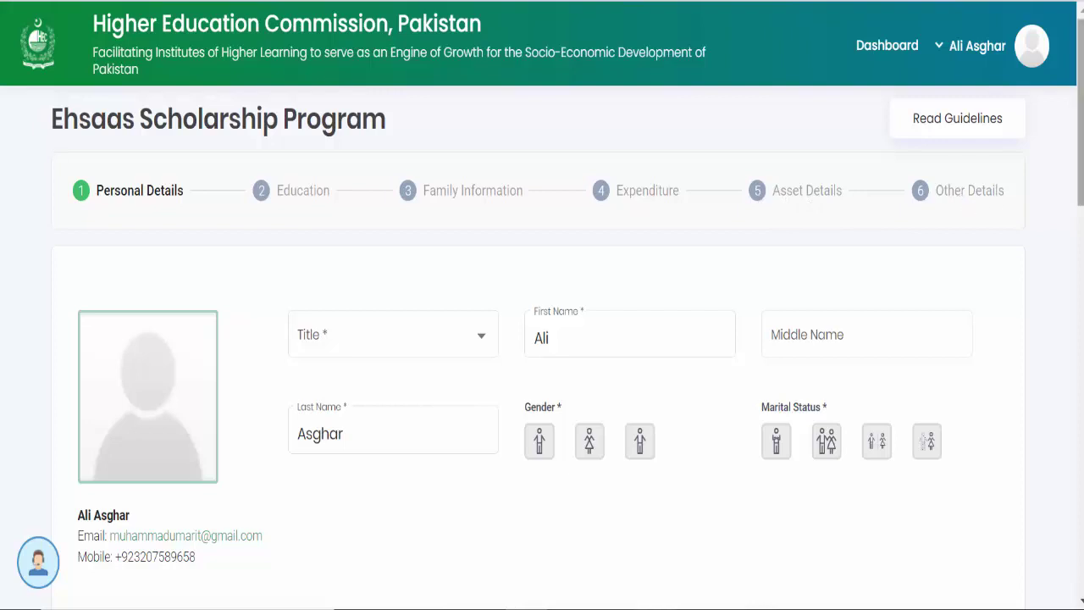
scroll(542, 339, "down", 2)
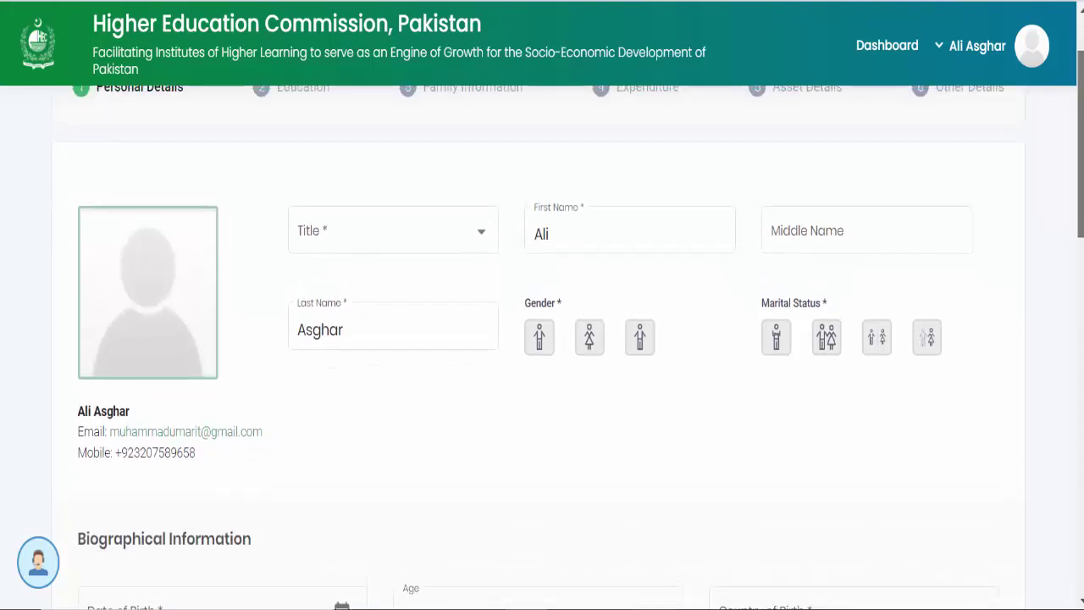
scroll(385, 269, "up", 2)
scroll(385, 269, "down", 2)
scroll(386, 269, "up", 1)
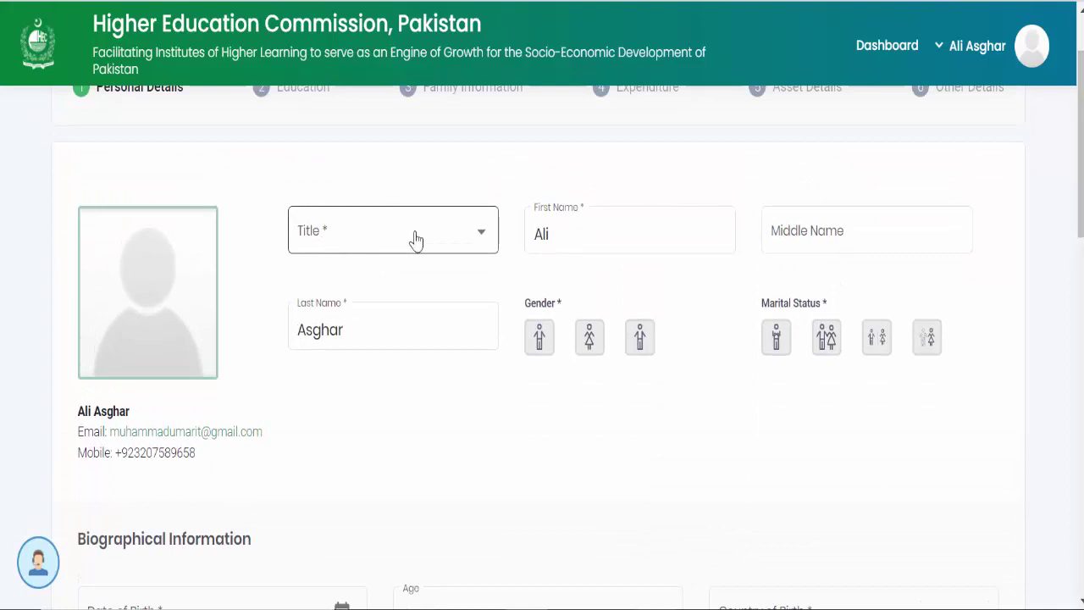
Set the title to Mr. and fill the name fields, leaving Middle Name empty
left_click(415, 240)
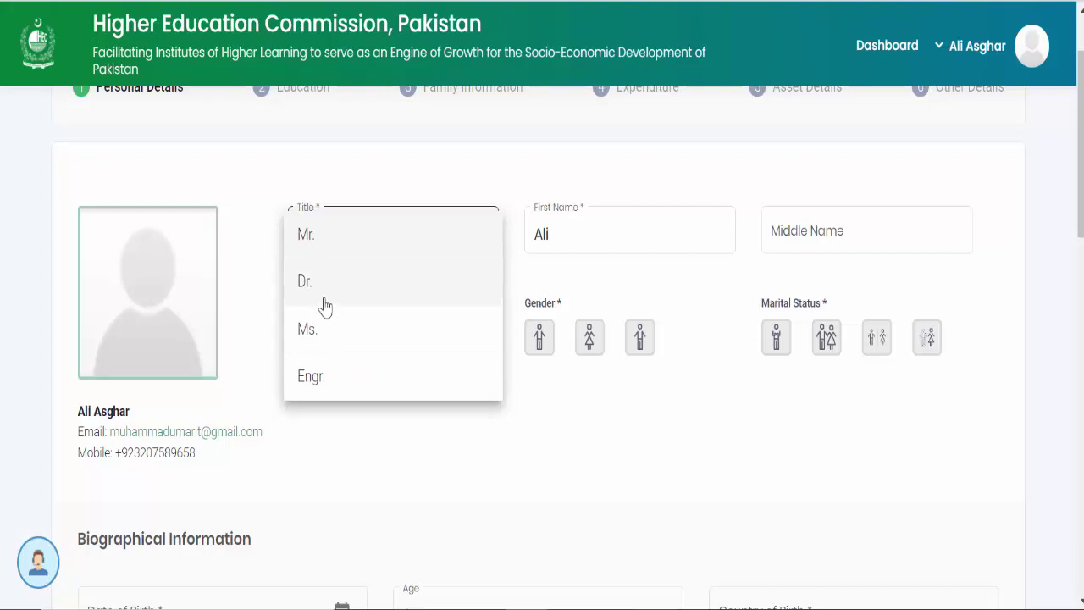
left_click(326, 237)
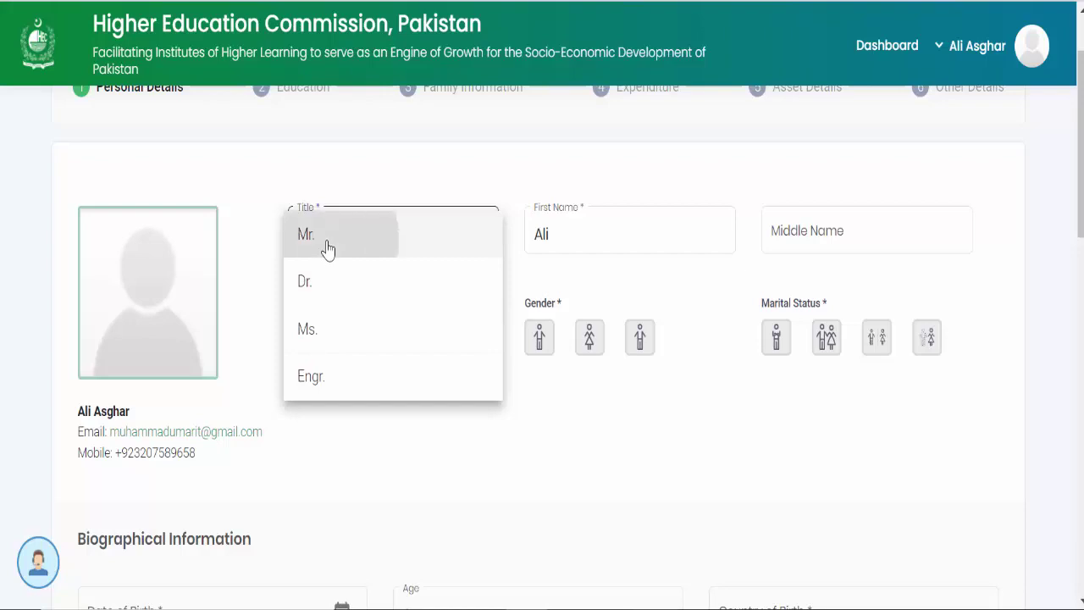
left_click(578, 237)
left_click(872, 234)
left_click(671, 510)
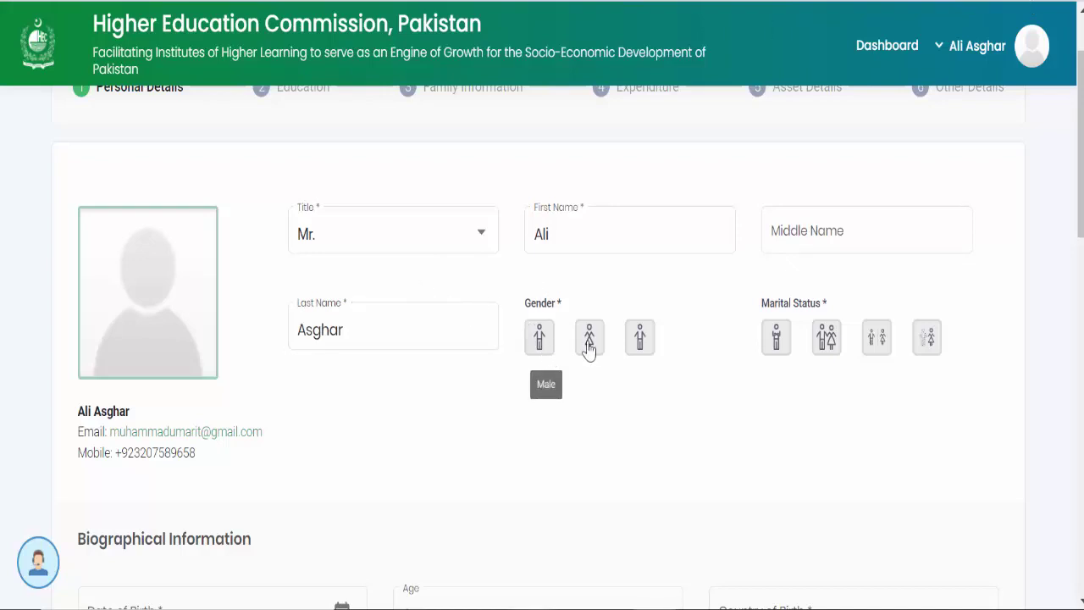
Set the gender to Male and the marital status to Single
left_click(546, 352)
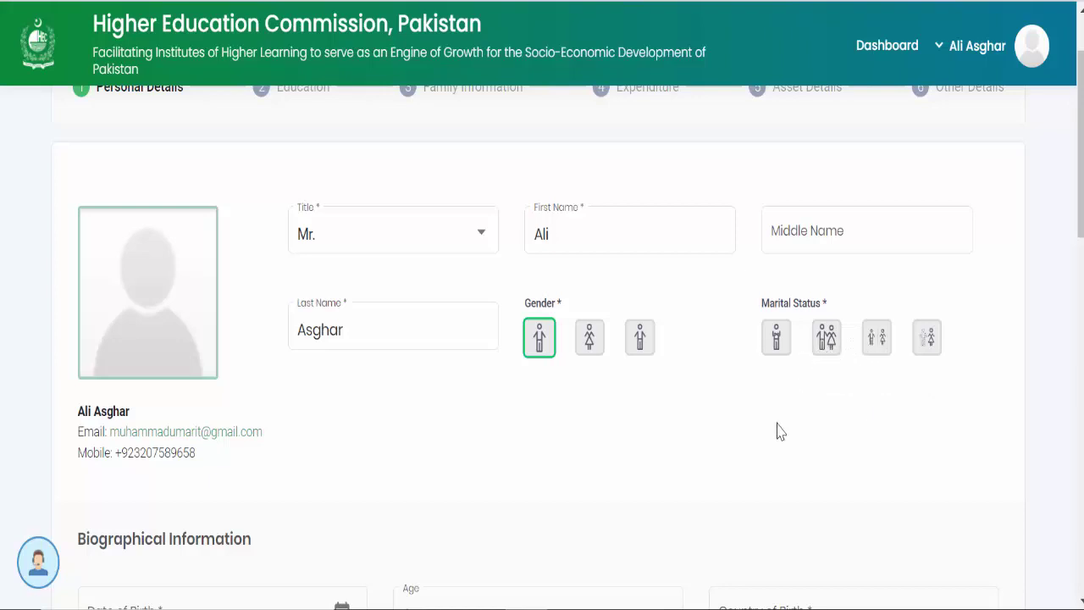
left_click(776, 343)
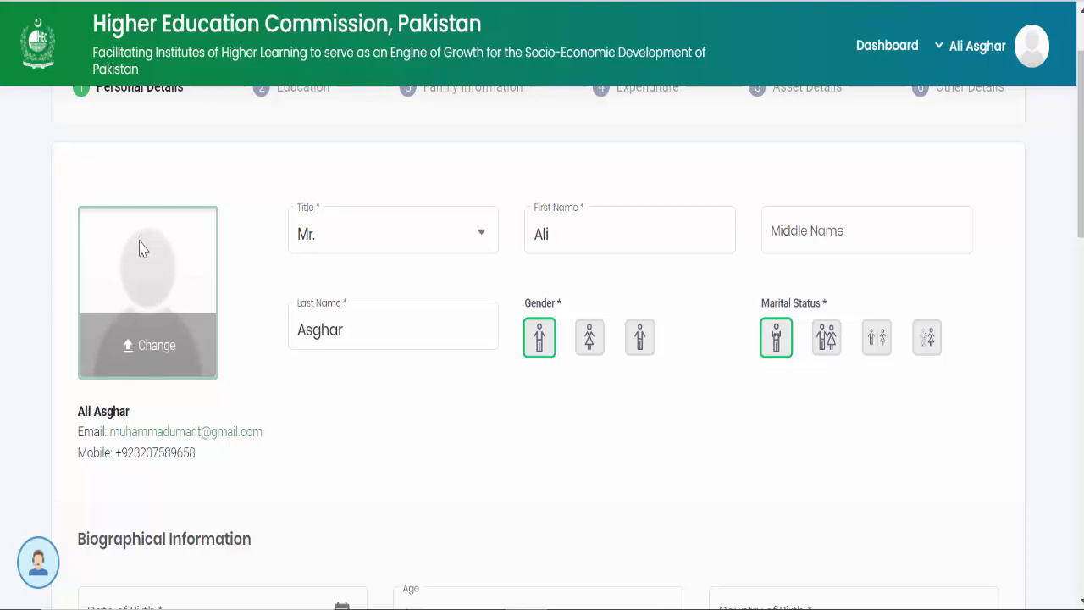
left_click(139, 357)
Upload the hjg image from the Videos folder as the profile photo
left_click(188, 406)
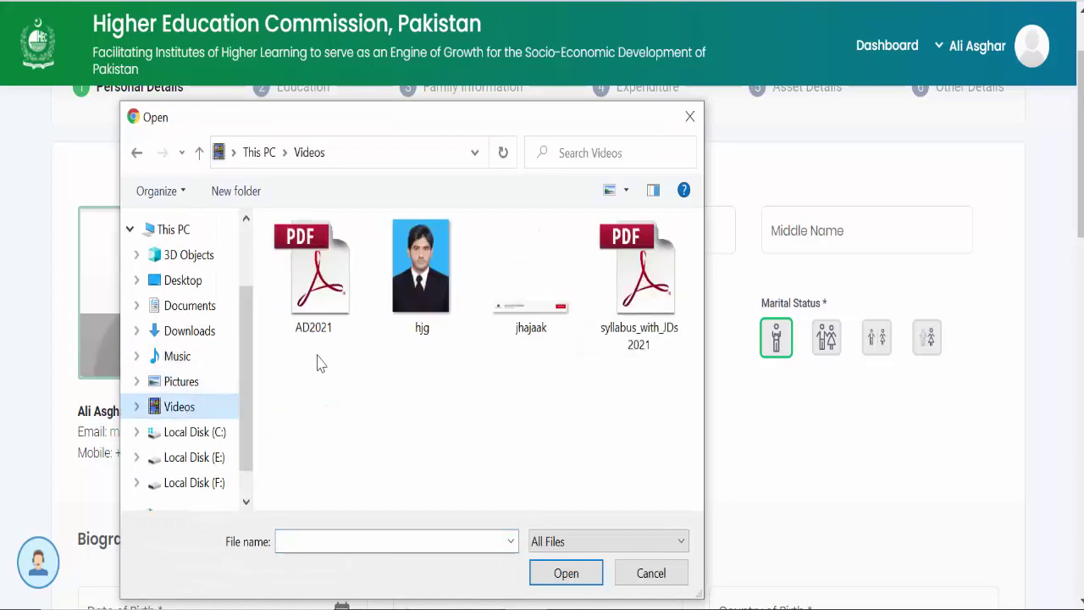
double_click(436, 280)
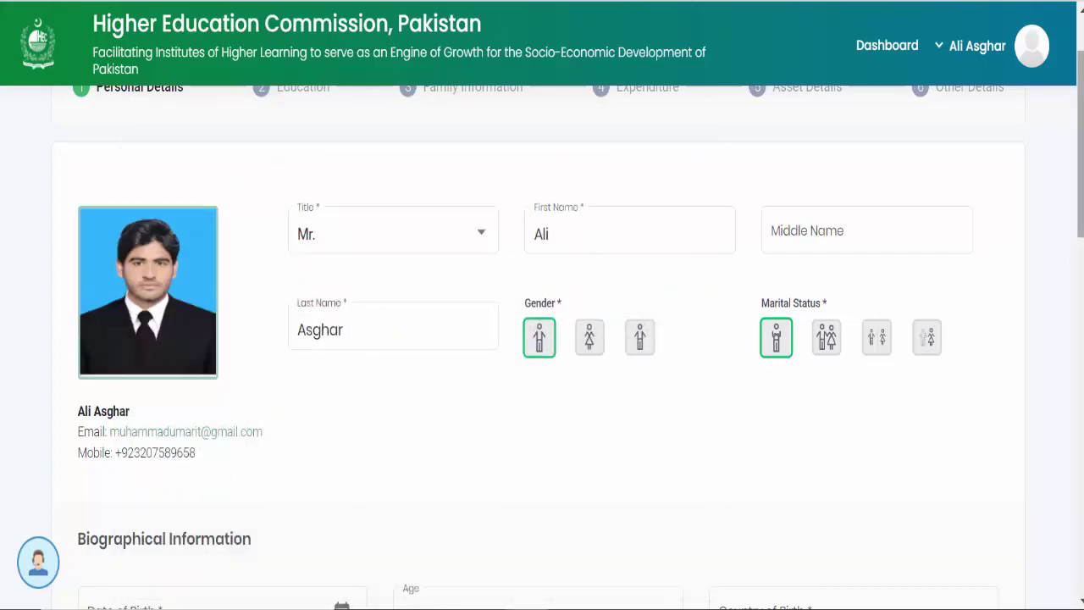
scroll(542, 339, "down", 5)
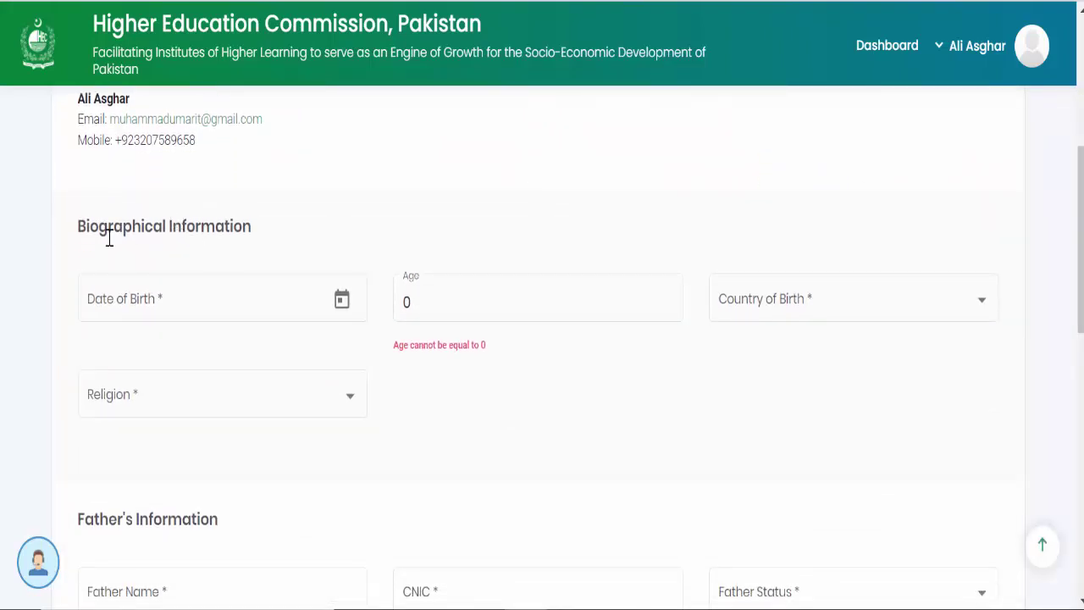
Pick 16 January 1996 as the date of birth and check the calculated age of 25
left_click_drag(90, 231, 215, 229)
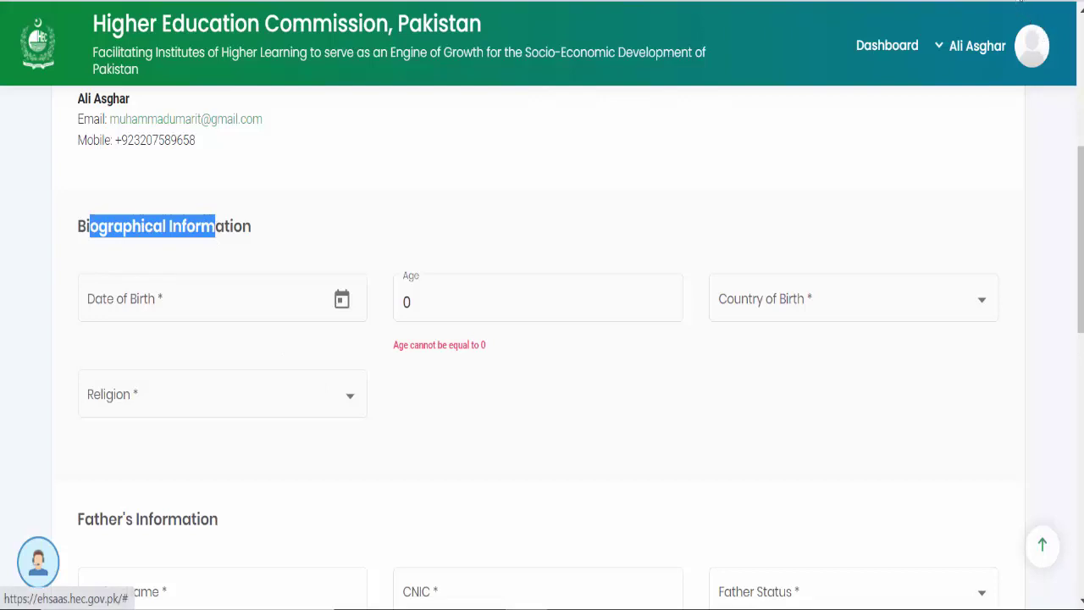
left_click(254, 301)
left_click(342, 301)
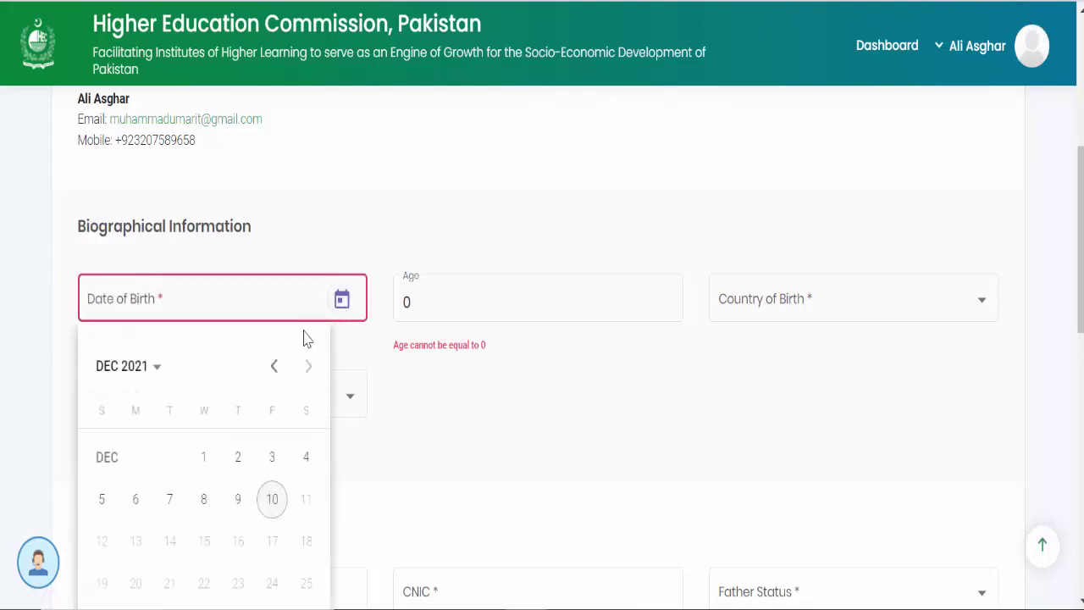
left_click(157, 373)
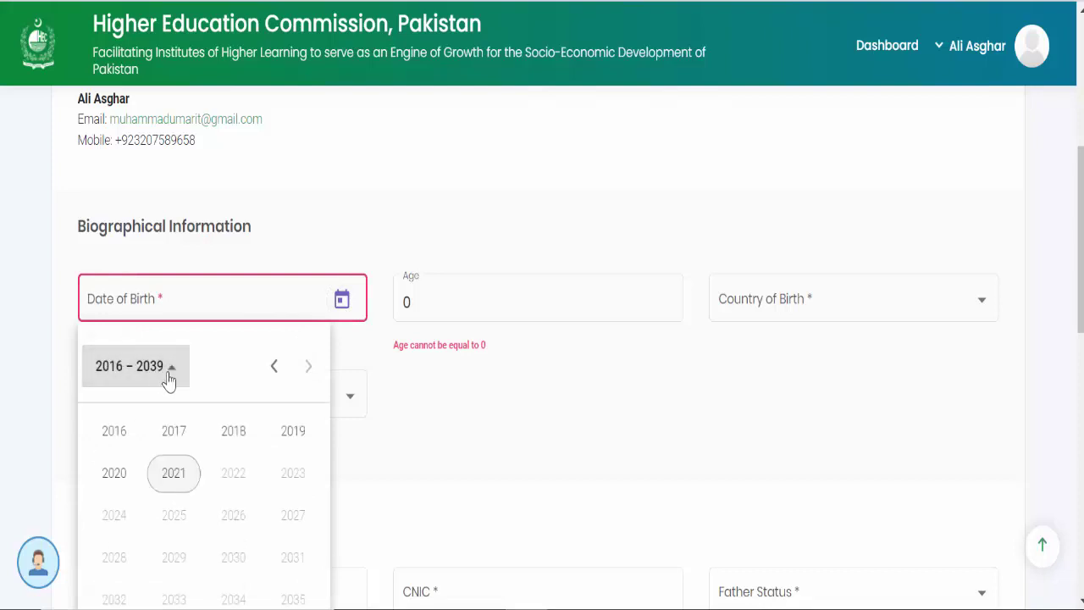
left_click(272, 372)
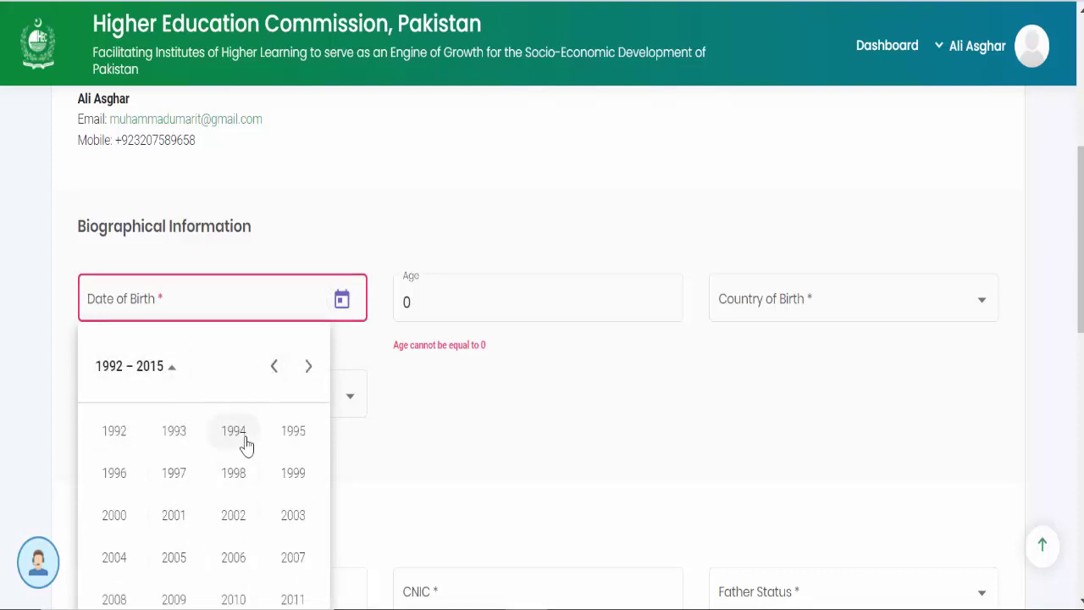
left_click(118, 477)
left_click(119, 481)
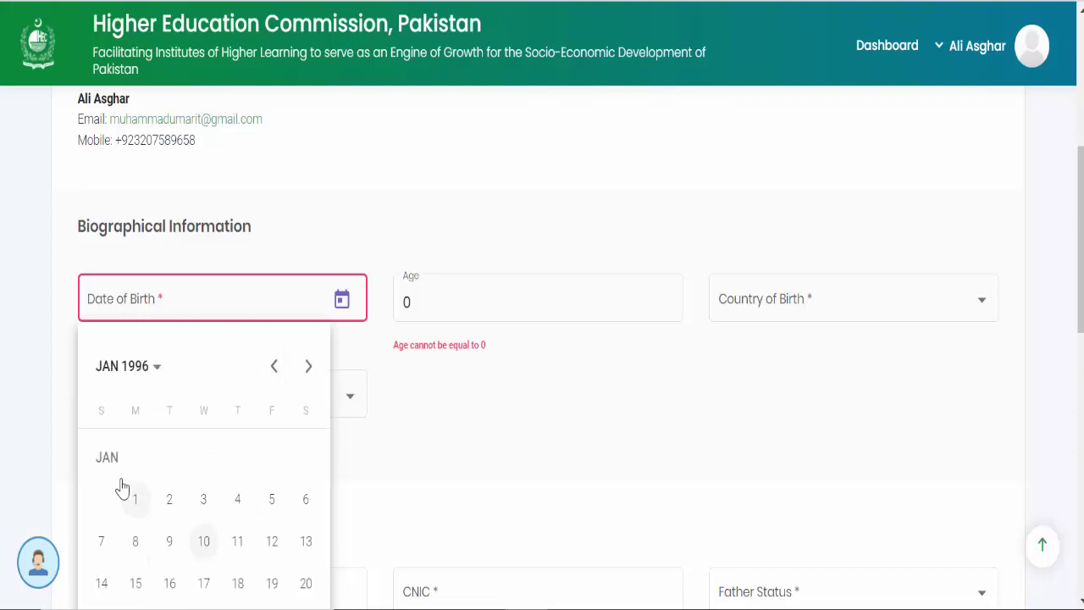
left_click(169, 586)
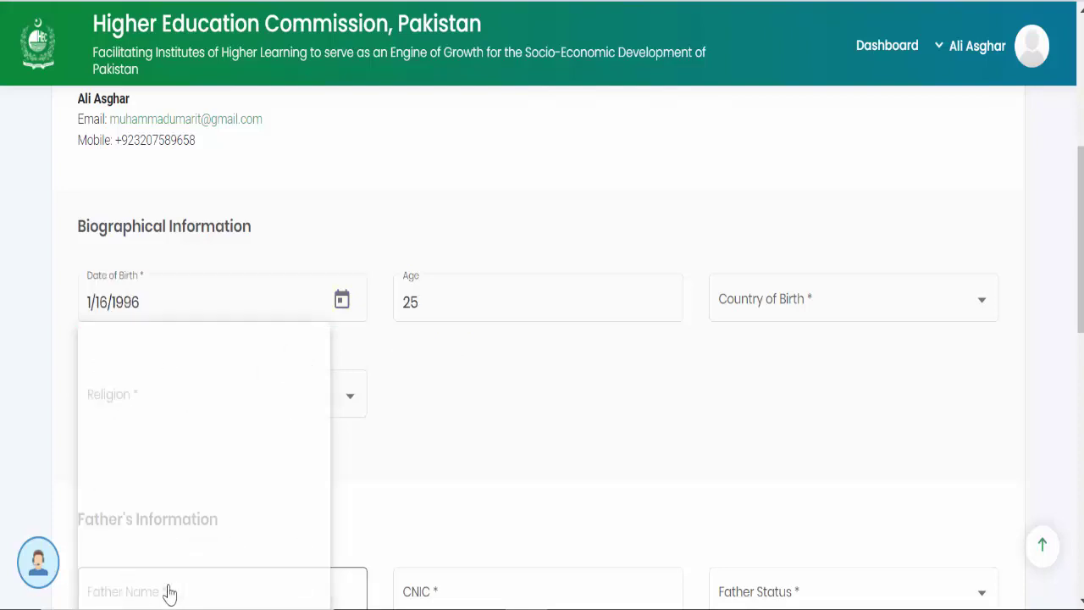
scroll(774, 356, "down", 1)
left_click(470, 239)
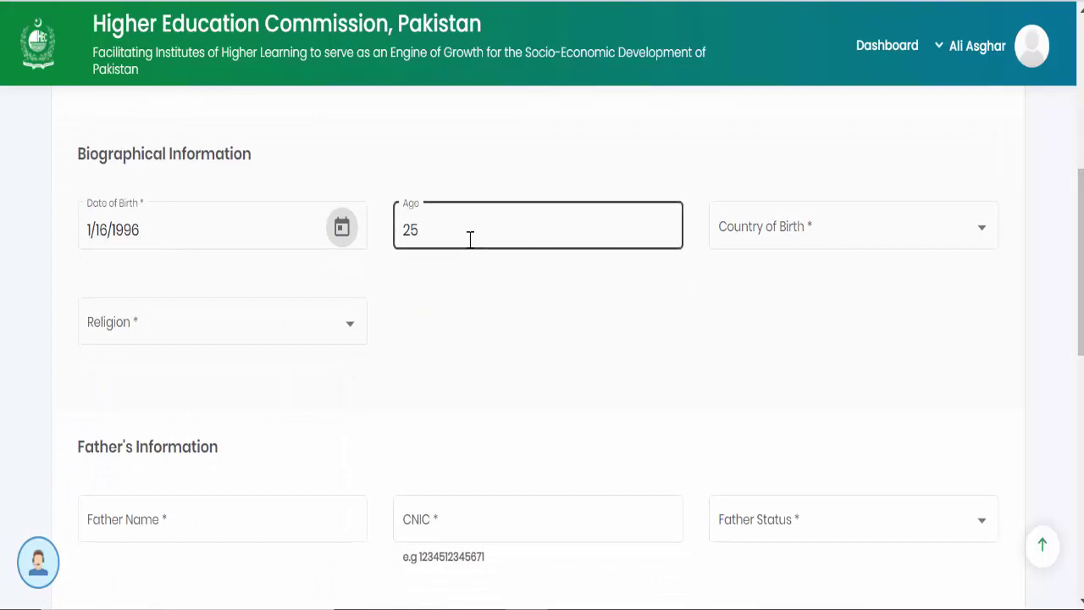
double_click(406, 227)
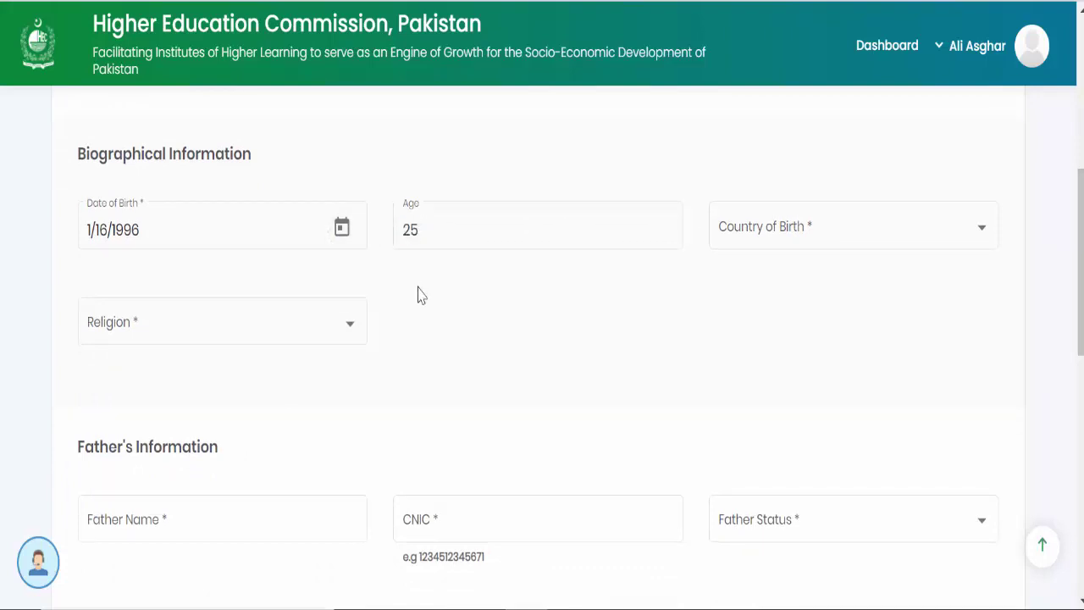
left_click(421, 229)
left_click(104, 243)
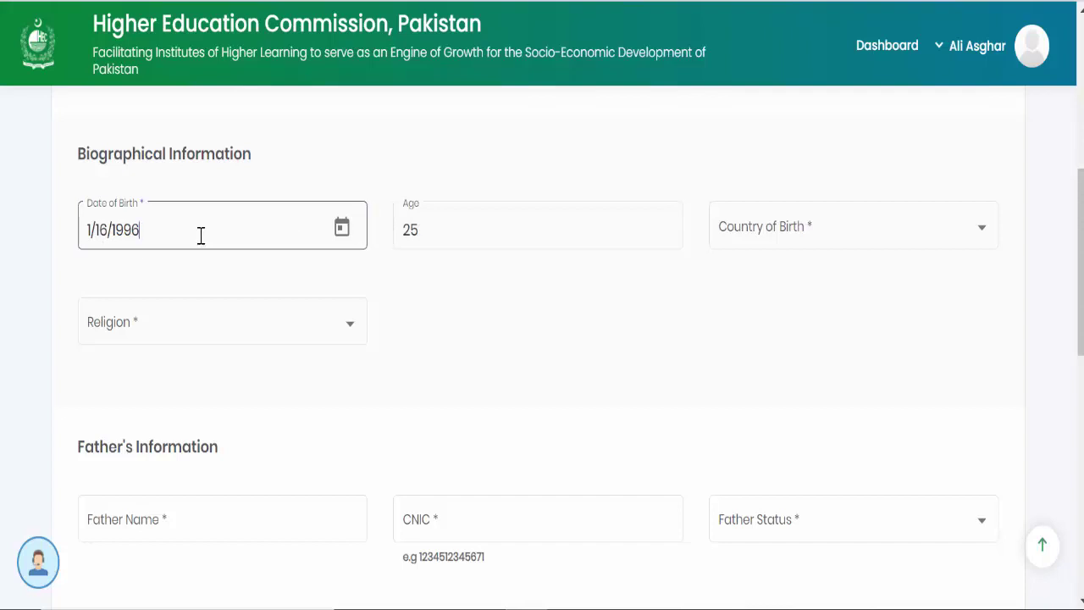
Correct the date of birth to 16 January 2000, giving an age of 21
left_click(339, 227)
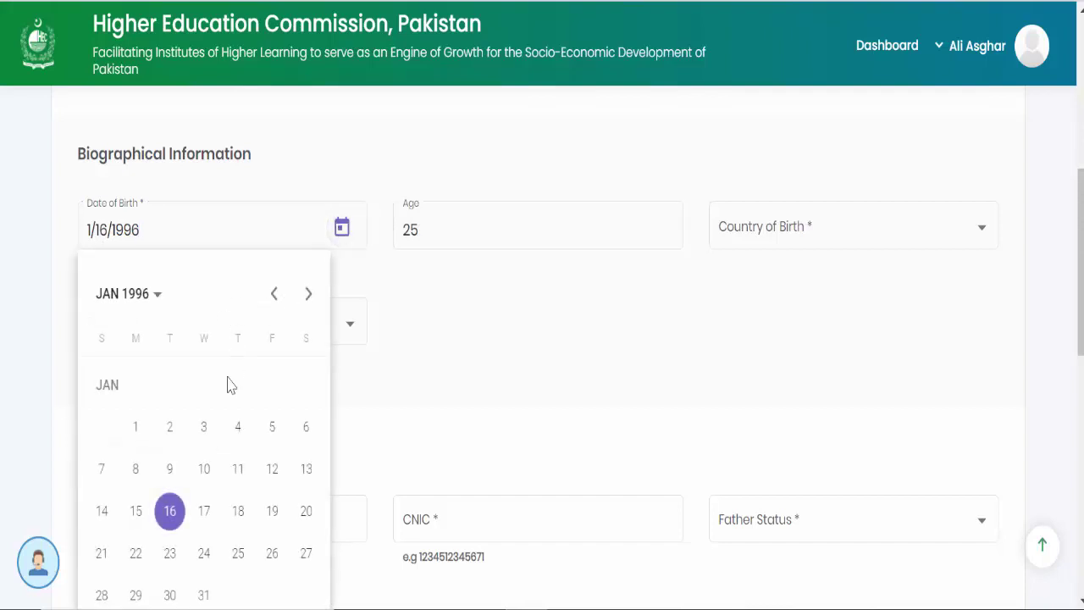
left_click(163, 303)
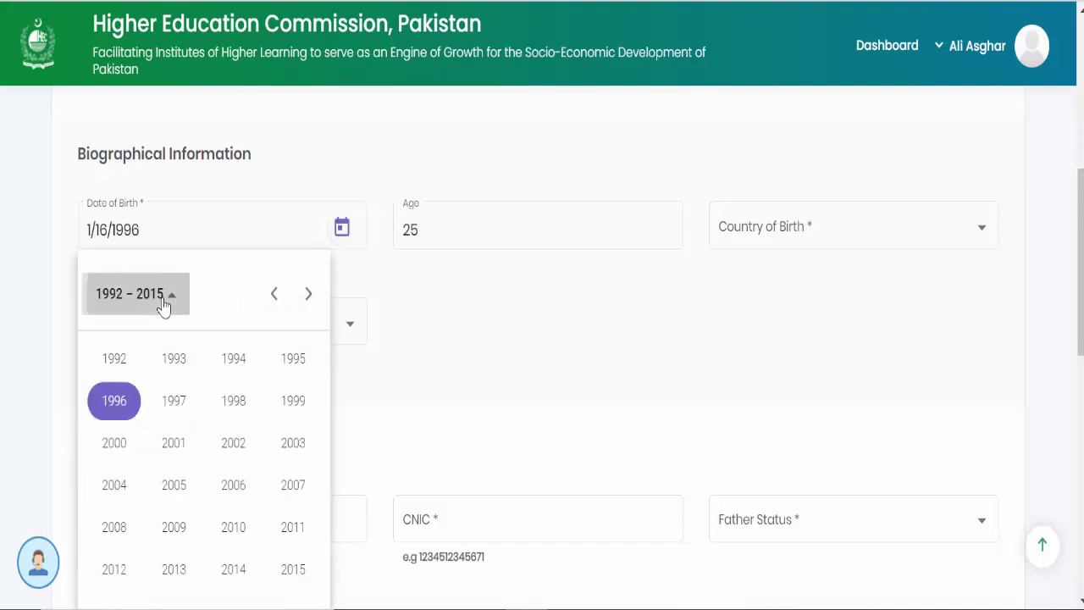
left_click(114, 442)
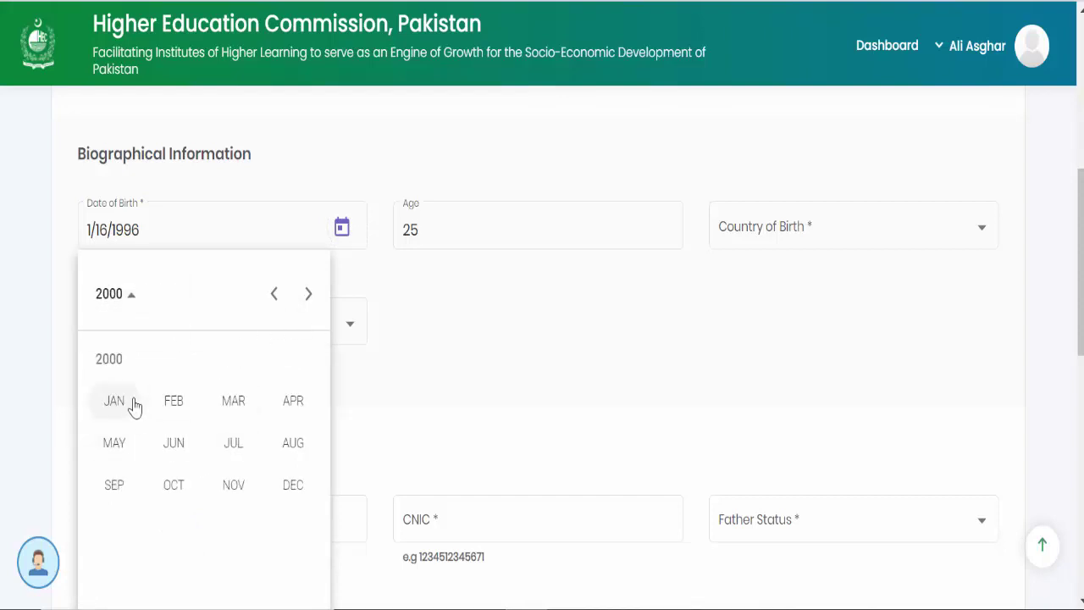
left_click(131, 403)
left_click(102, 512)
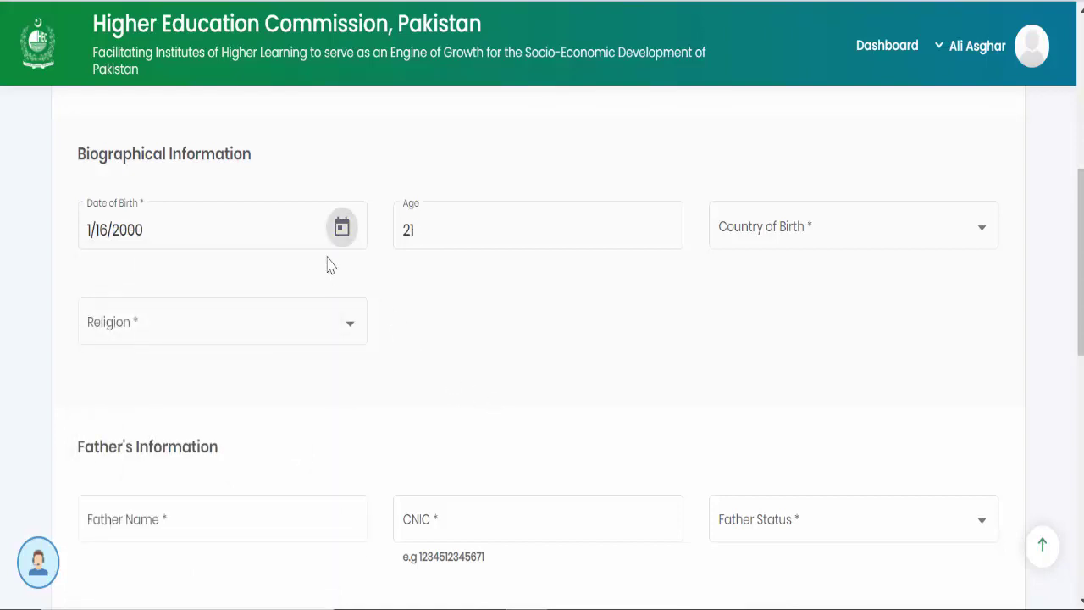
left_click(406, 227)
double_click(421, 236)
left_click(489, 288)
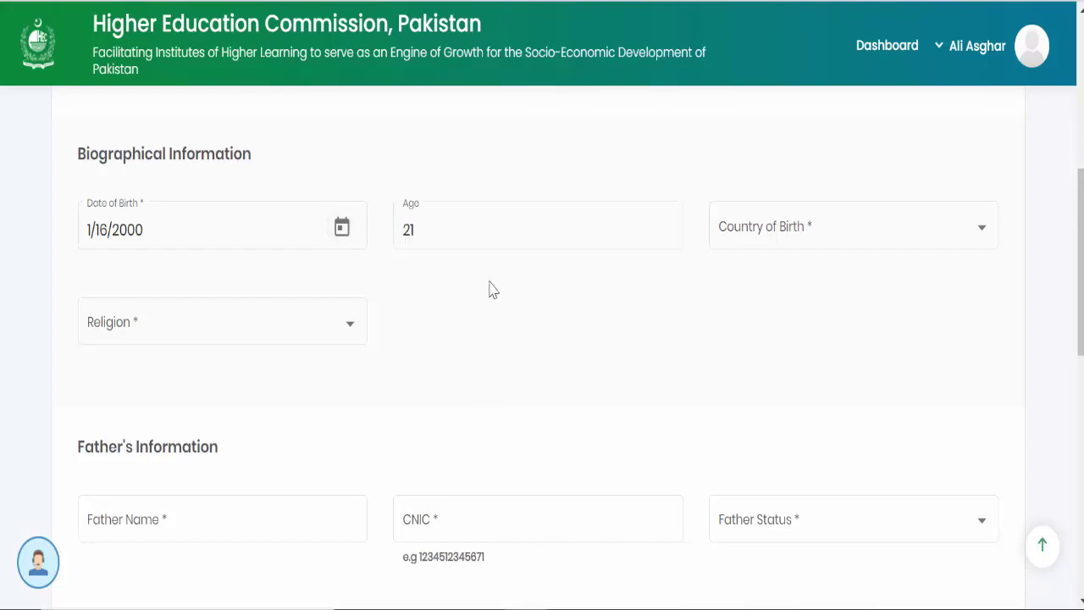
Set the country of birth to Pakistan and the religion to Islam
left_click(800, 240)
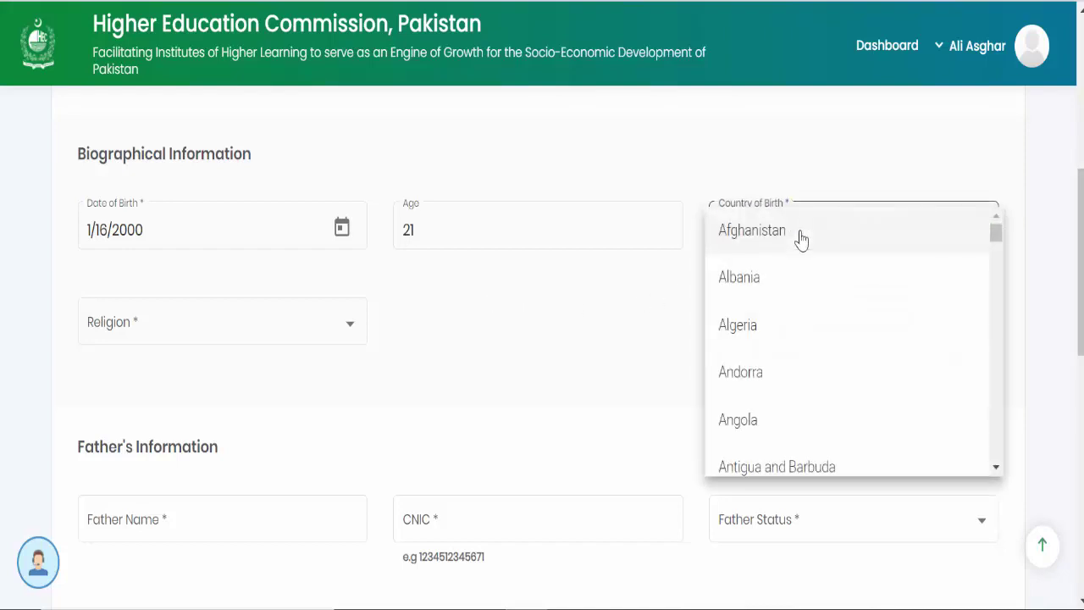
key("p")
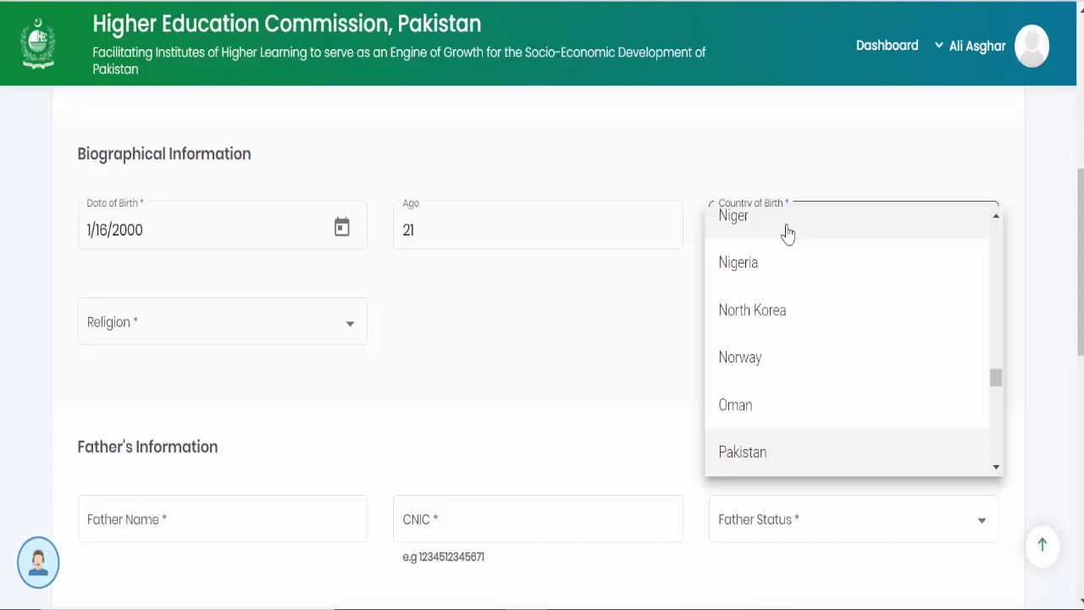
key("Return")
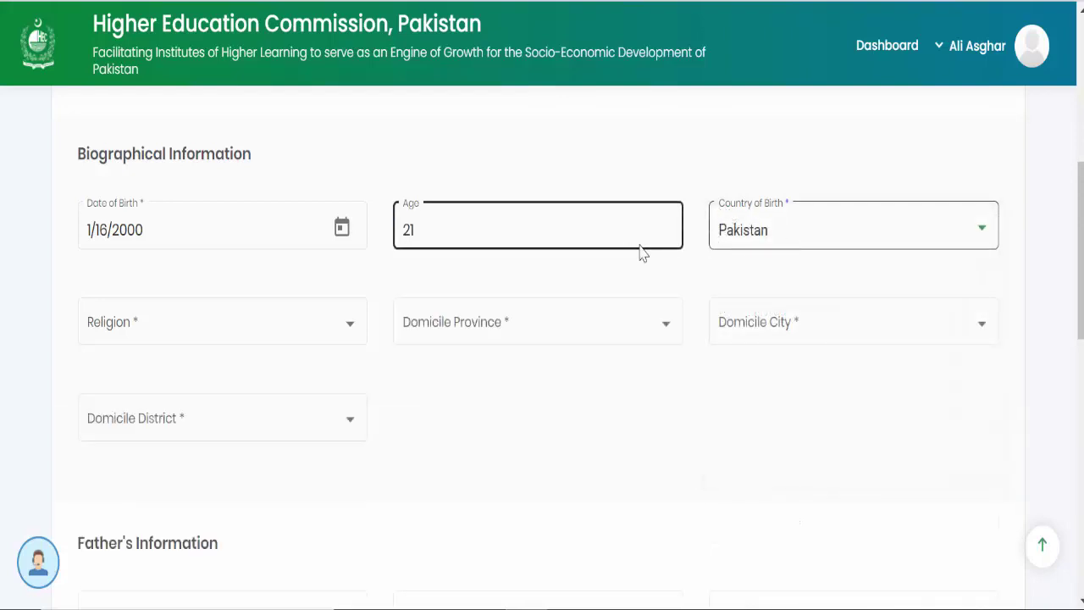
left_click(270, 328)
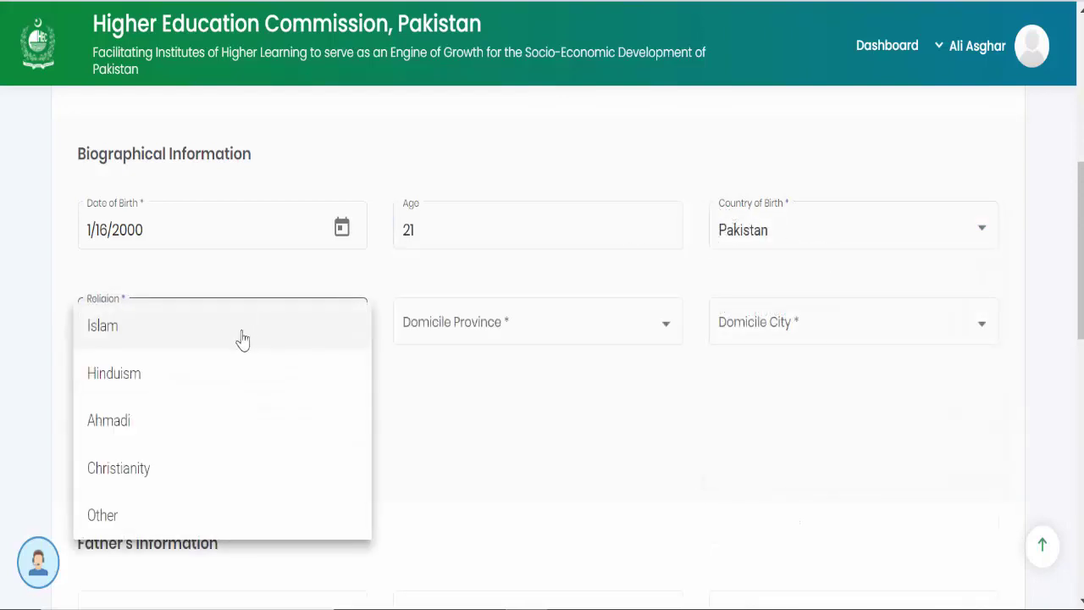
left_click(144, 343)
Set the domicile to Punjab province, with Okara as city and district
left_click(448, 340)
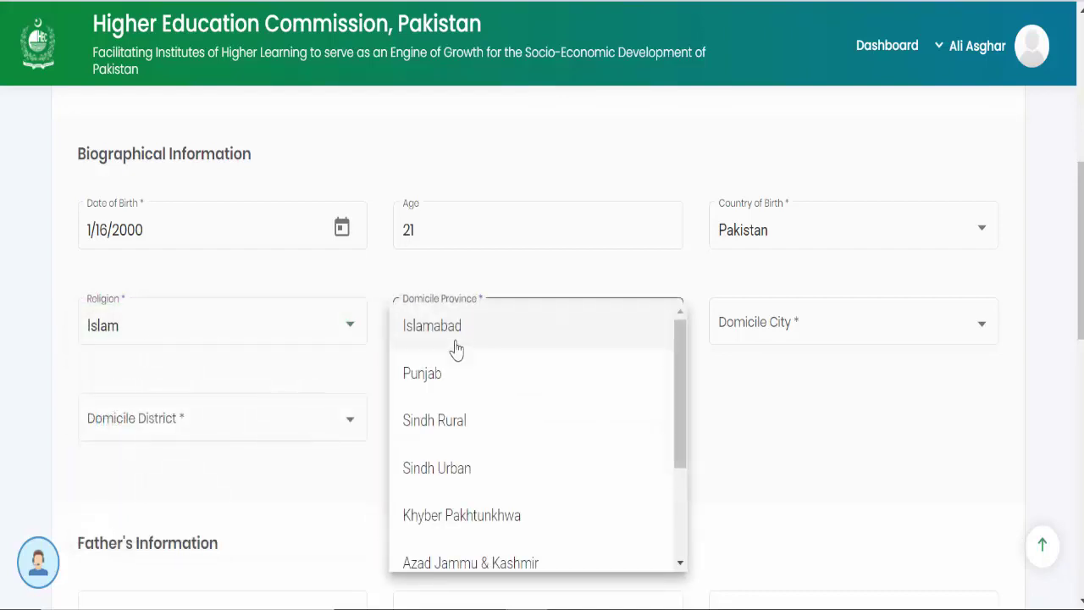
left_click(430, 384)
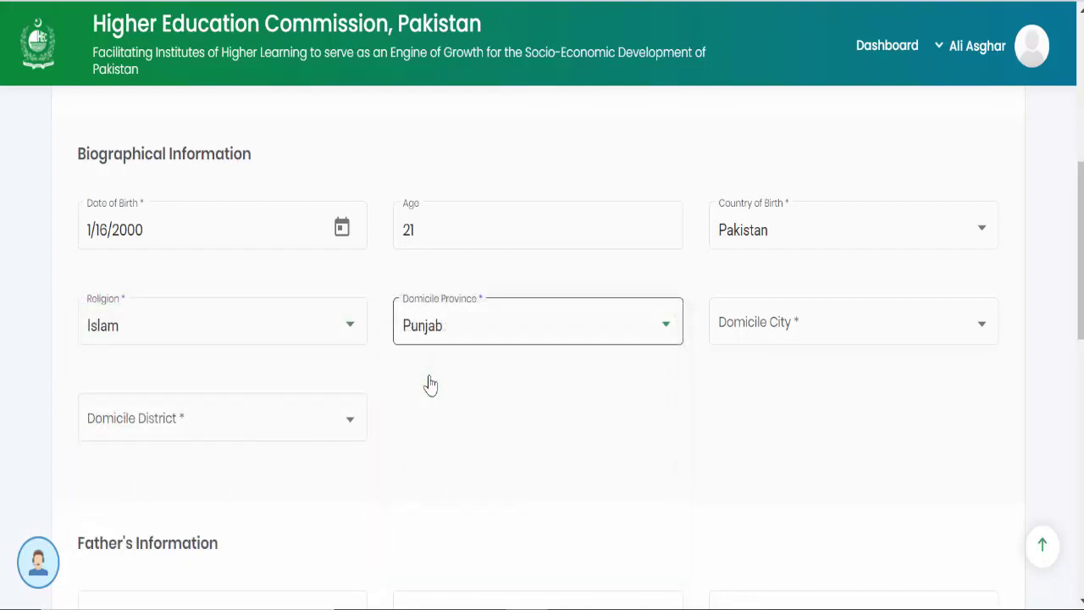
scroll(1042, 264, "down", 1)
left_click(889, 245)
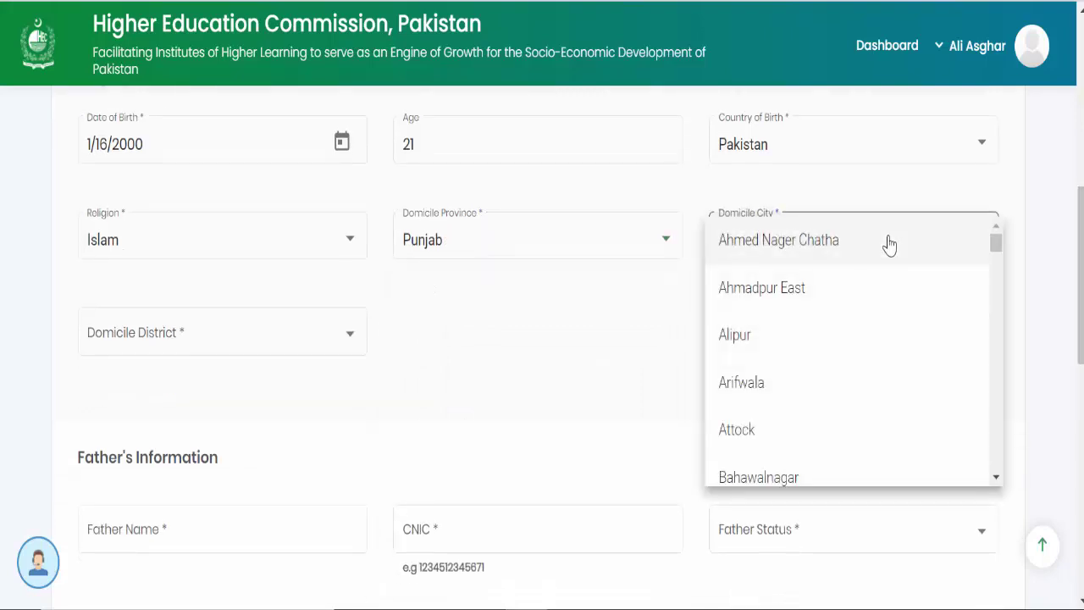
scroll(889, 245, "down", 15)
key("Return")
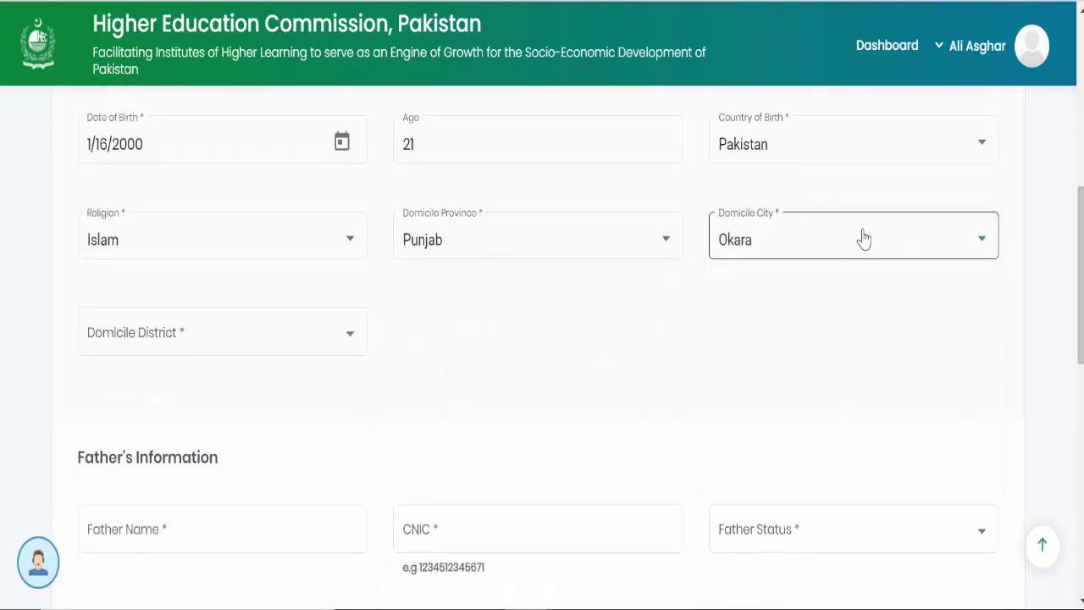
scroll(851, 240, "down", 2)
left_click(293, 201)
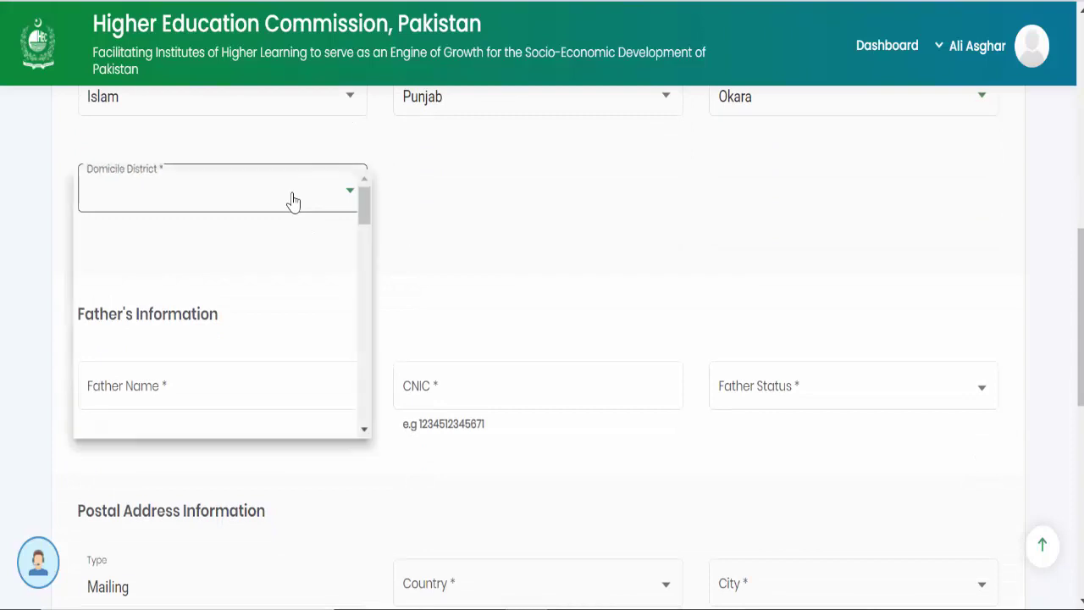
key("o")
key("Return")
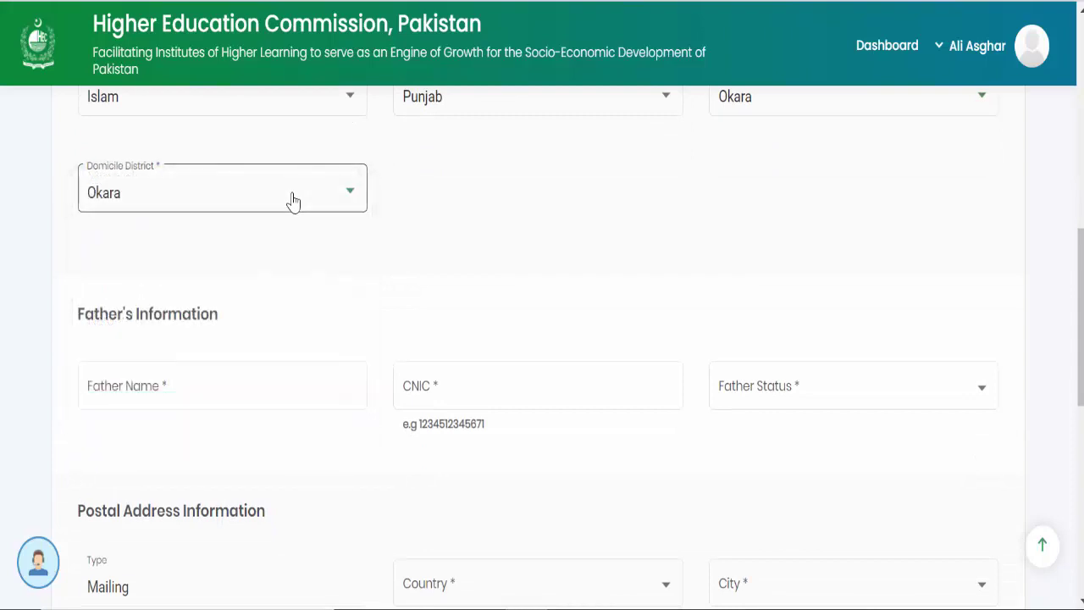
Enter the father's name and CNIC number
scroll(194, 211, "down", 1)
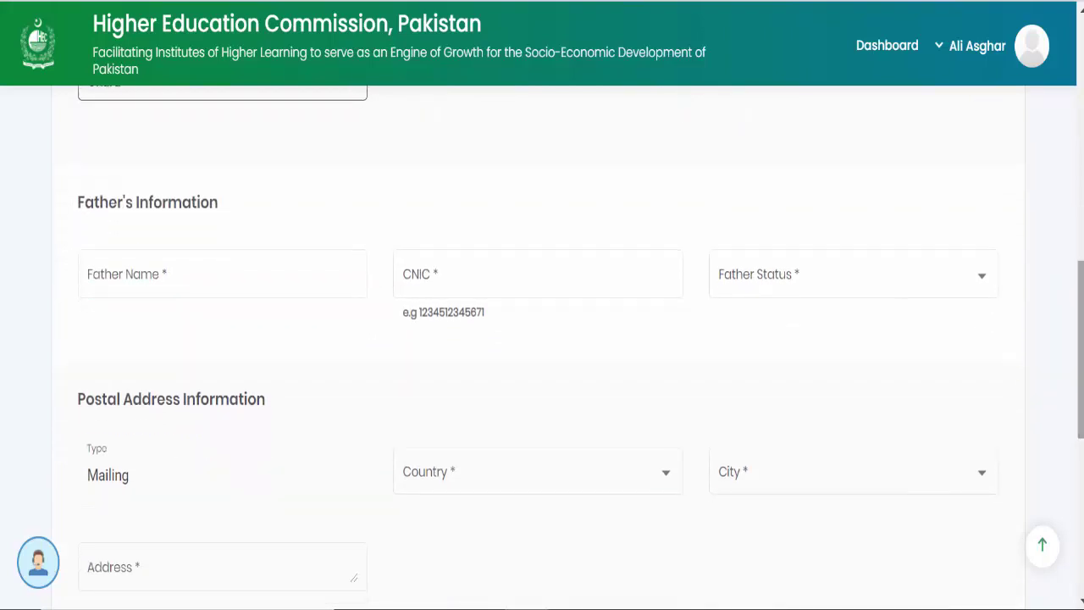
left_click(138, 271)
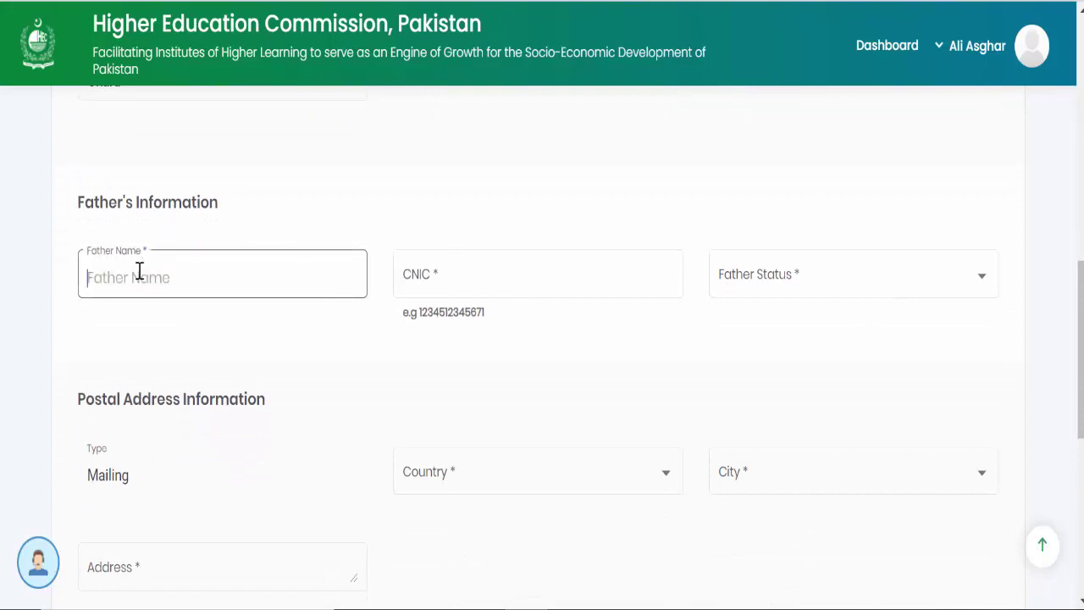
type("Asghar")
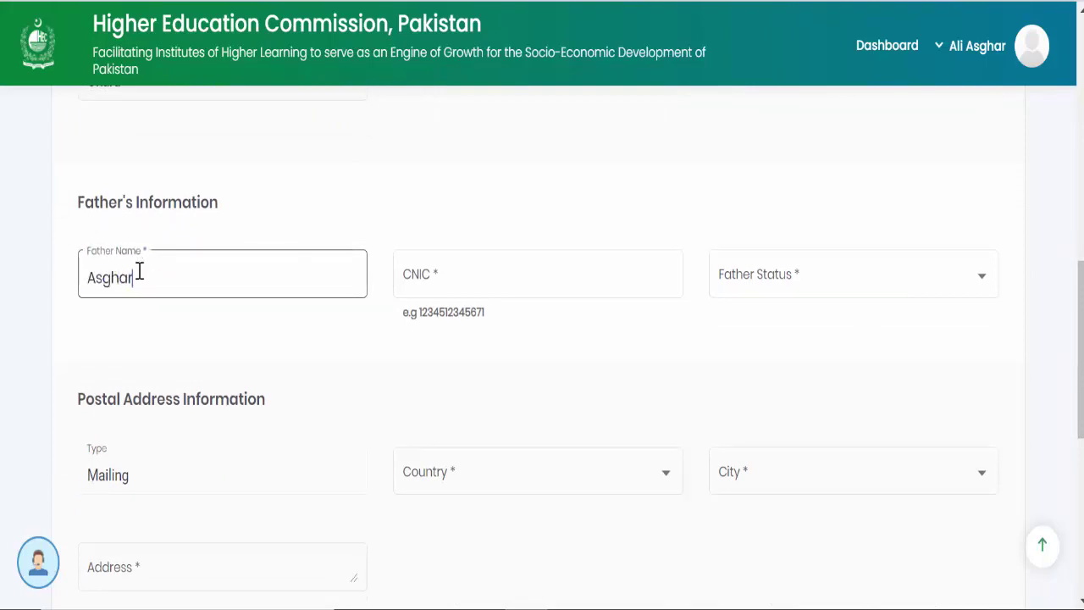
left_click(431, 279)
left_click(455, 277)
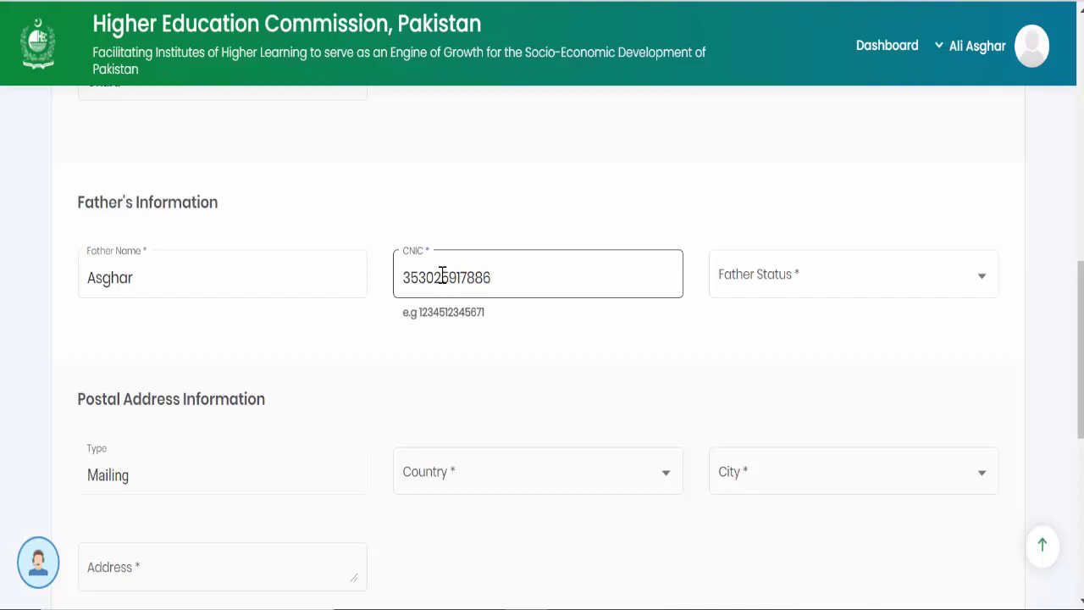
Set the father's status to Alive
left_click(781, 286)
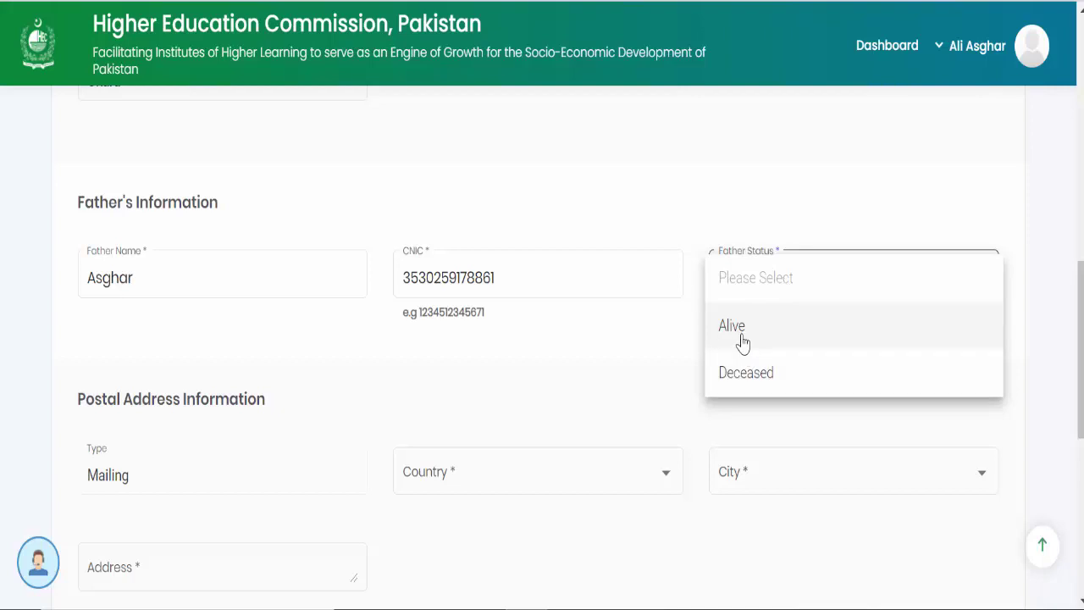
left_click(742, 341)
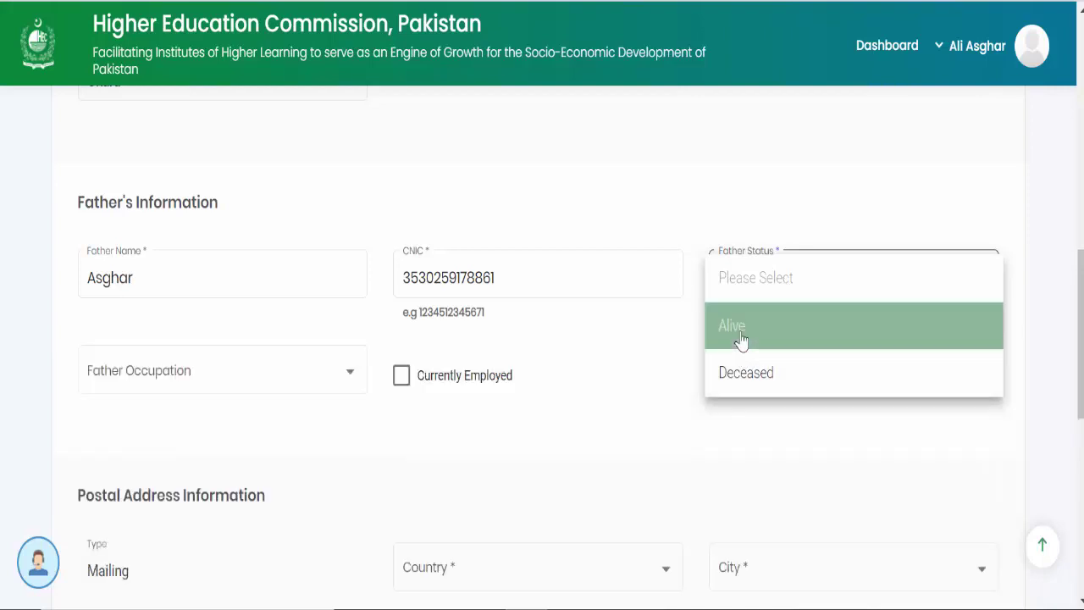
scroll(750, 333, "down", 3)
Choose Adjustment Clerk as the father's occupation and tick Currently Employed
left_click(182, 256)
left_click(138, 253)
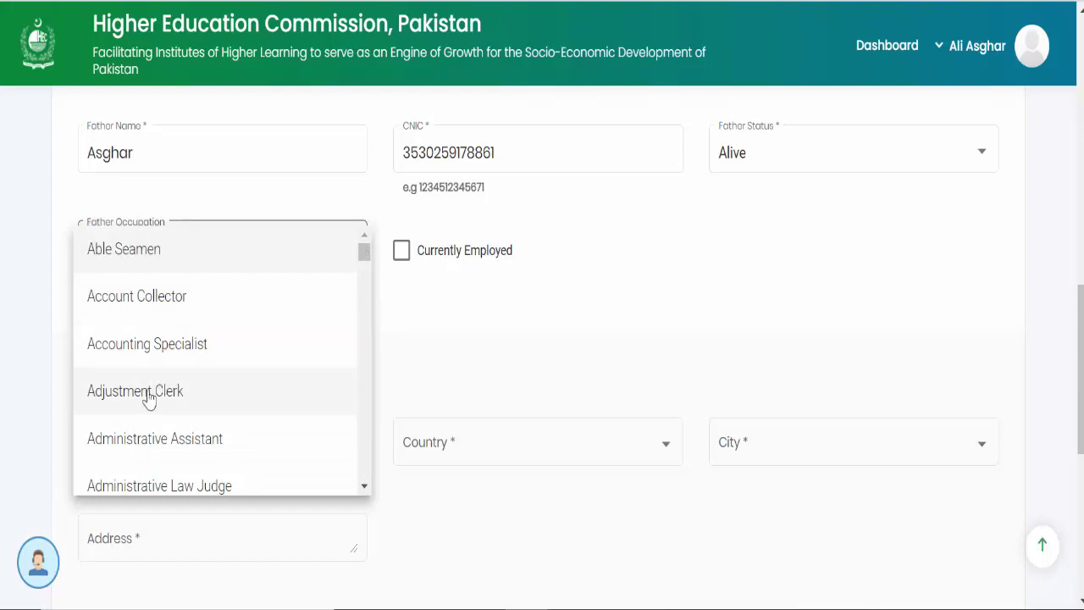
mouse_move(367, 251)
left_mouse_down()
mouse_move(379, 465)
mouse_move(392, 251)
left_mouse_up()
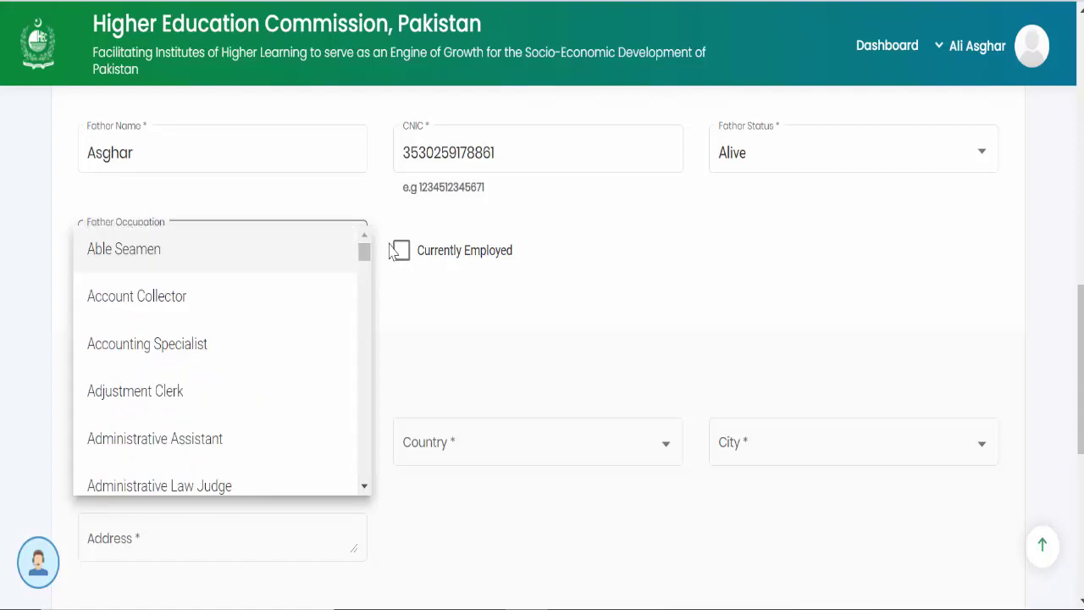
left_click(170, 398)
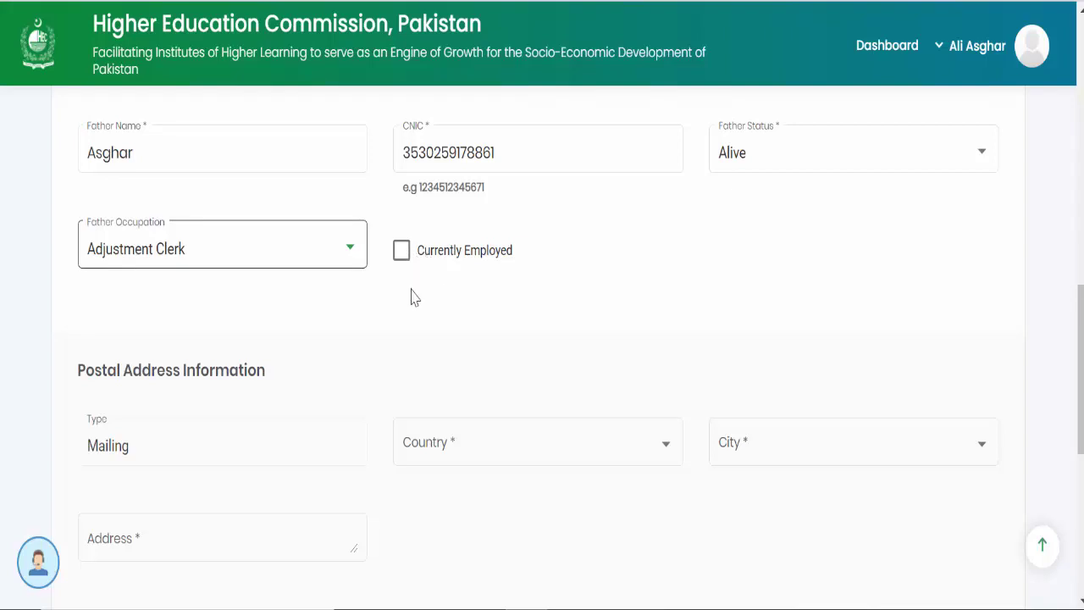
left_click(404, 258)
left_click(403, 254)
left_click(403, 254)
left_click_drag(1080, 372, 1080, 425)
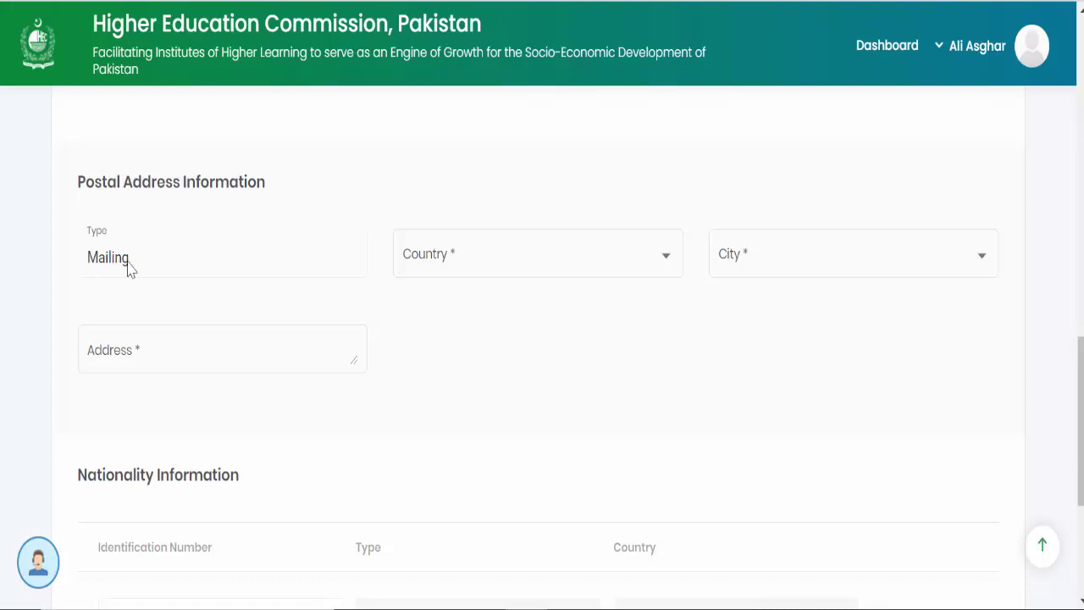
Set the address country to Pakistan and the city and district to Okara
left_click(479, 265)
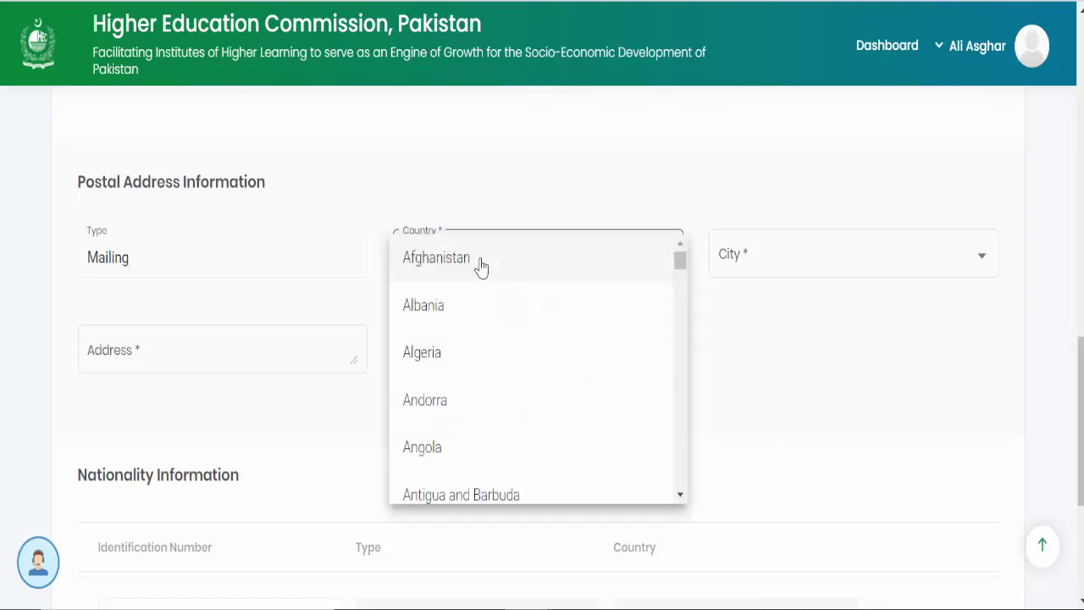
type("pak")
key("Return")
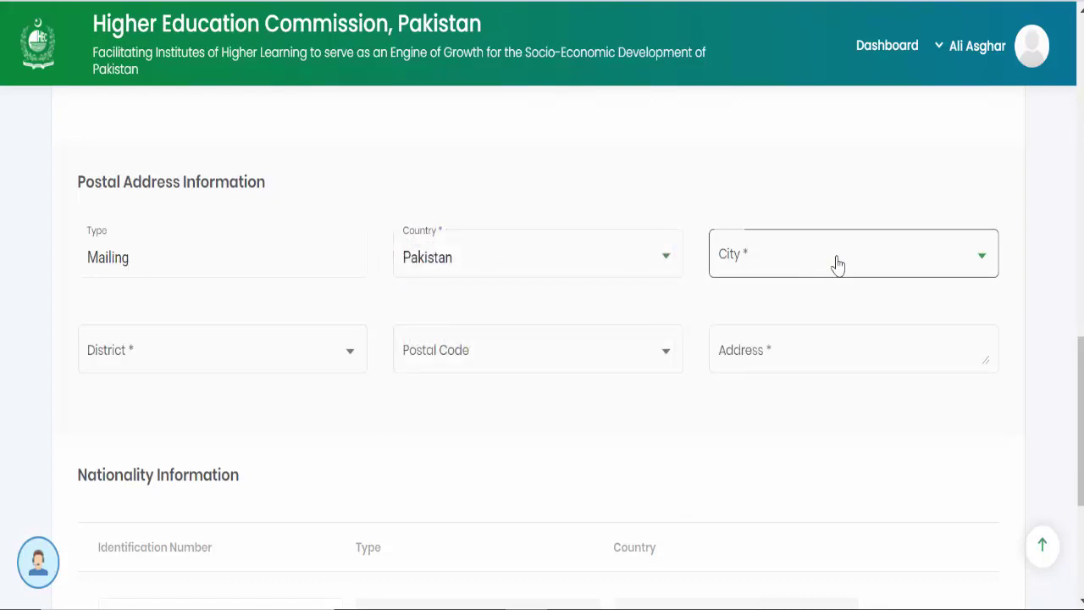
type("oka")
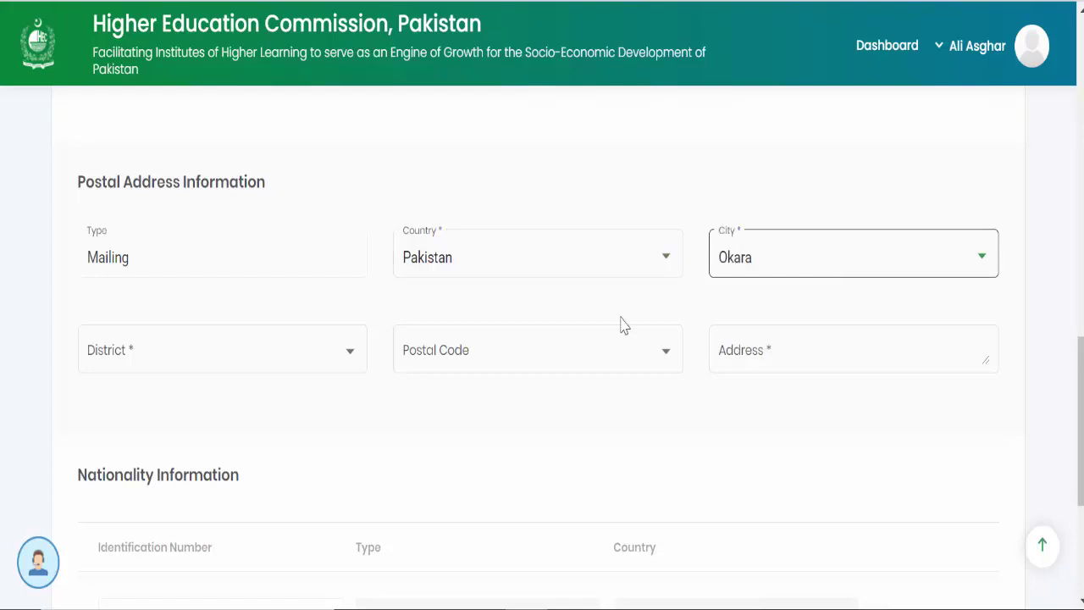
left_click(251, 364)
type("oka")
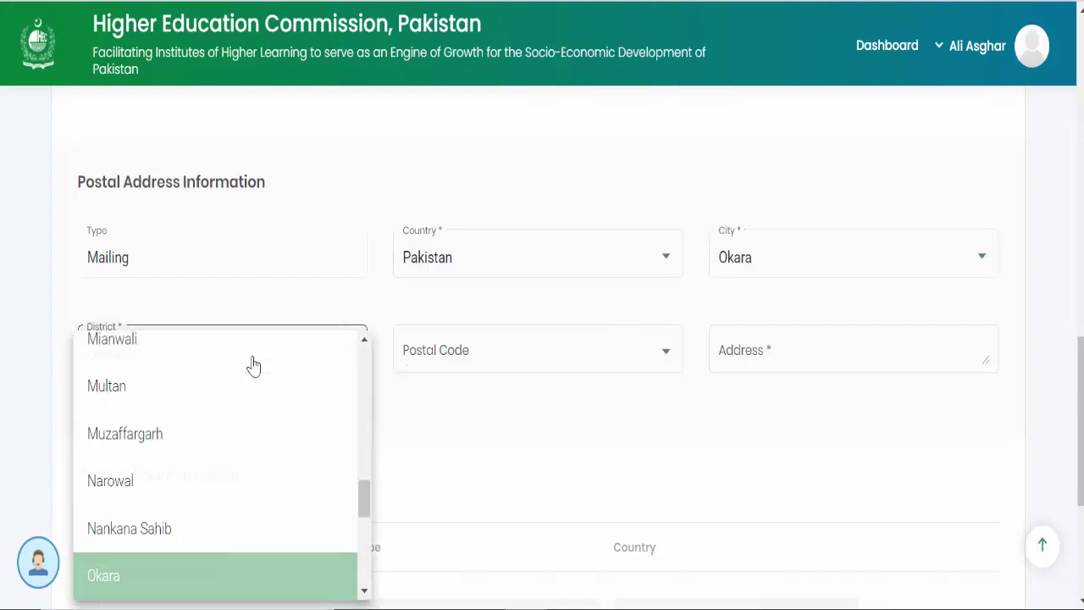
key("Return")
Open the Postal Code list, then start a new-tab search for 'okara postel code'
left_click(445, 370)
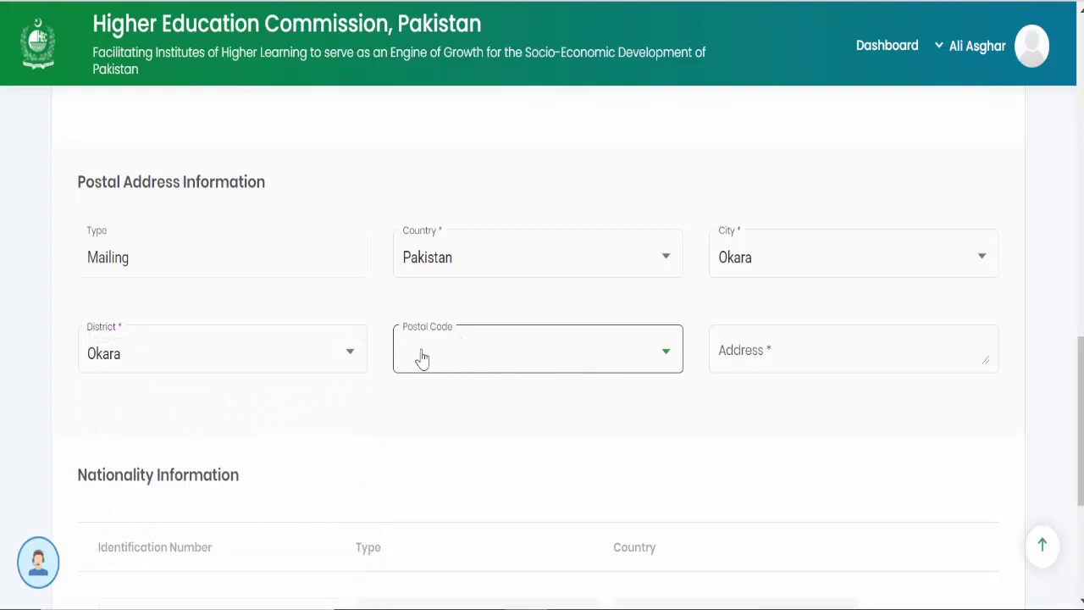
left_click(427, 356)
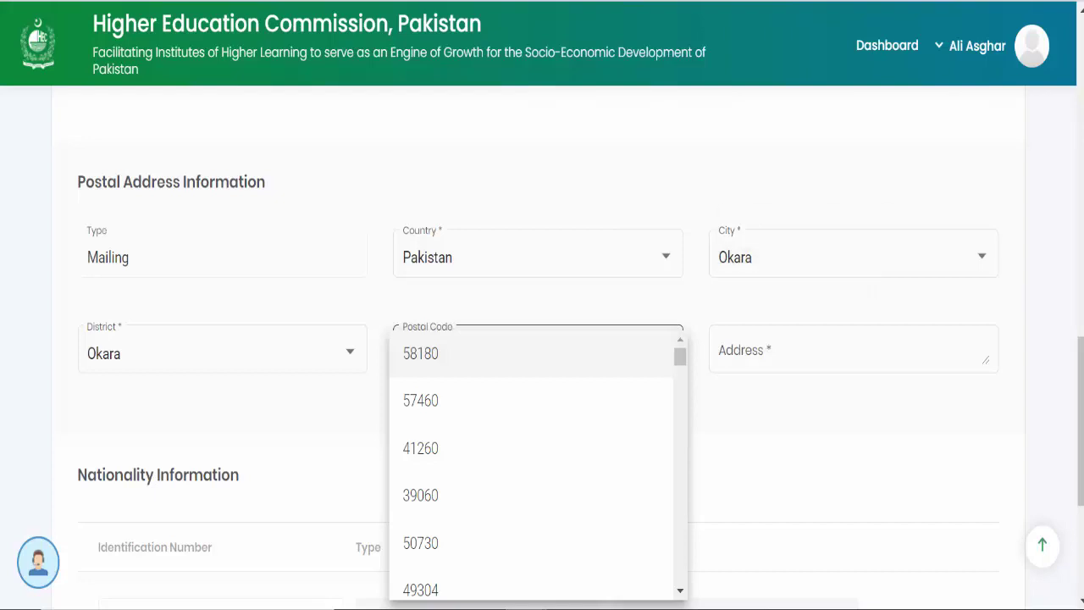
key("ctrl+t")
type("okara poste")
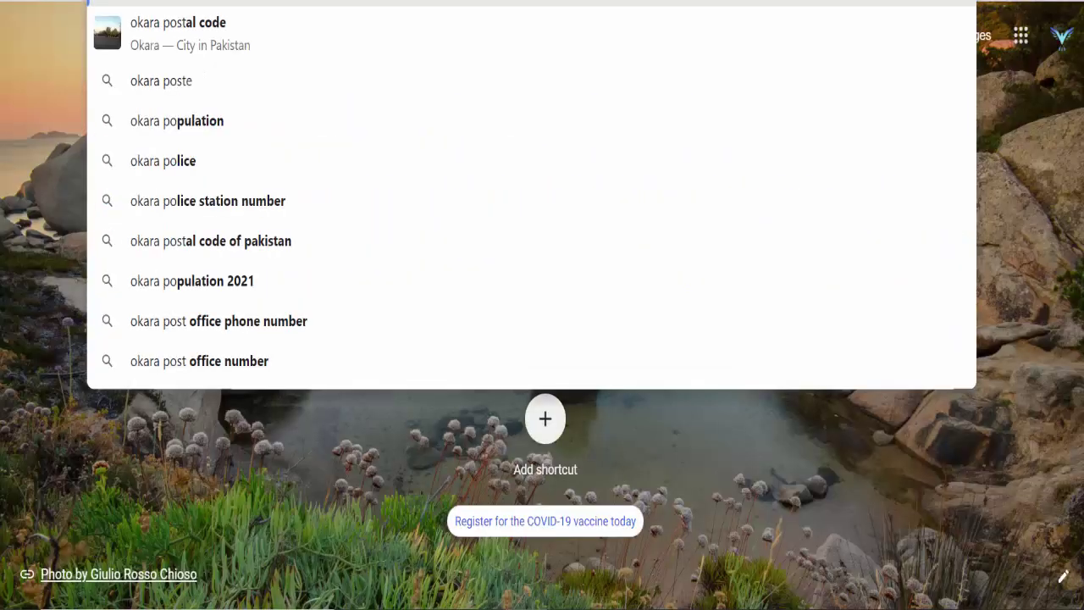
type("l code")
Search Google for Okara's postal code (56300), then for Lahore postal codes
key("Return")
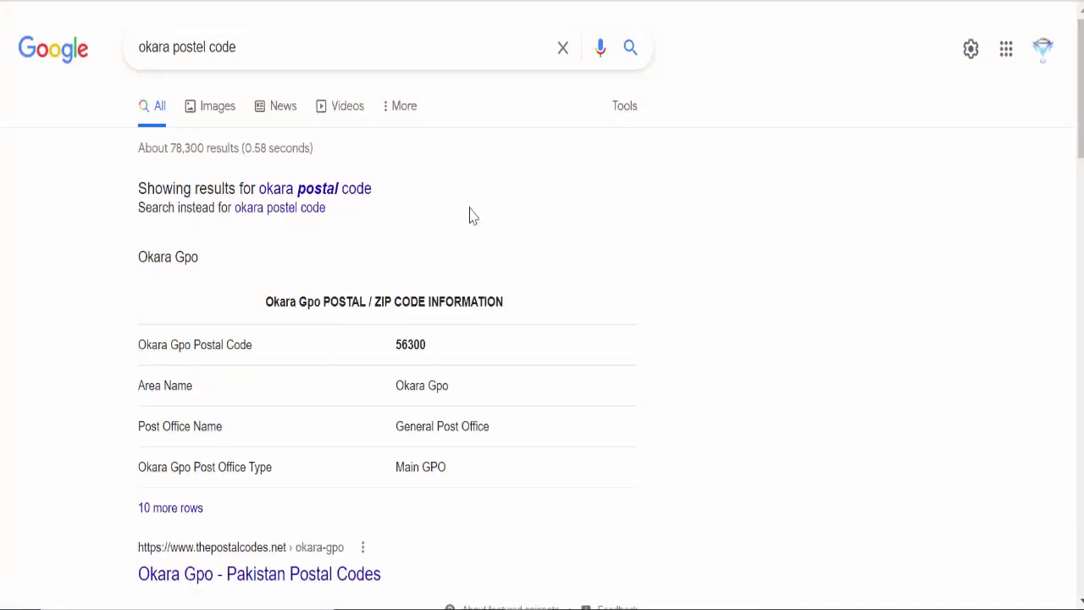
left_click_drag(395, 349, 438, 348)
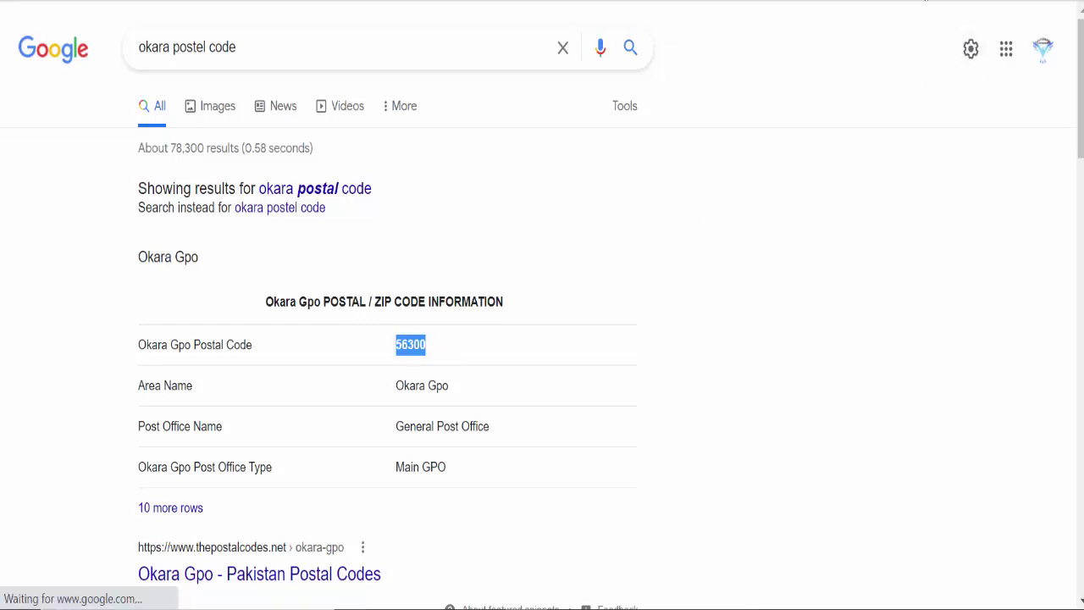
key("ctrl+t")
type("l")
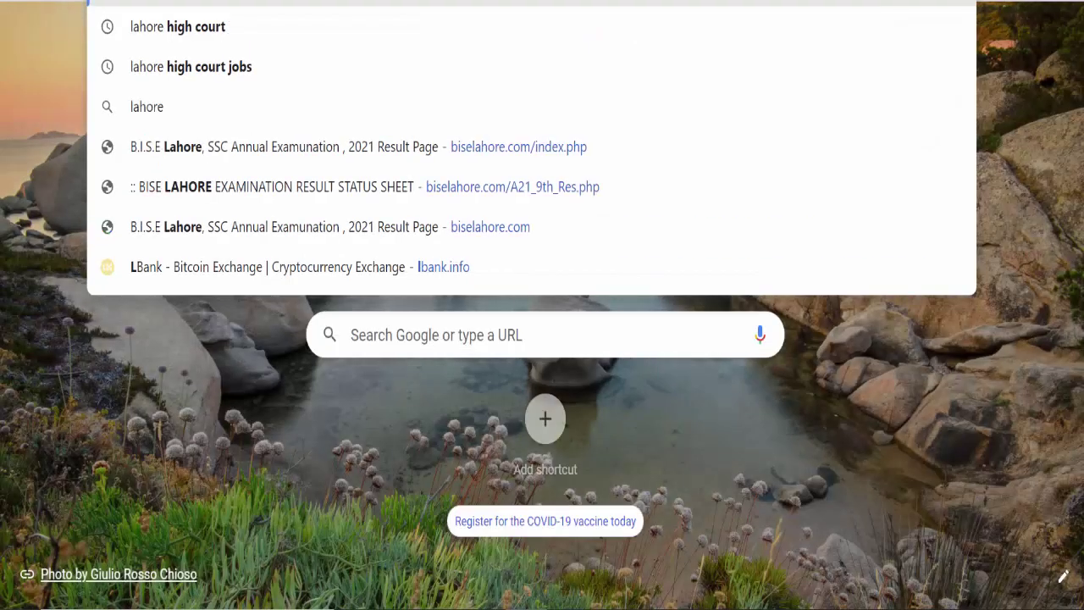
type(" posta")
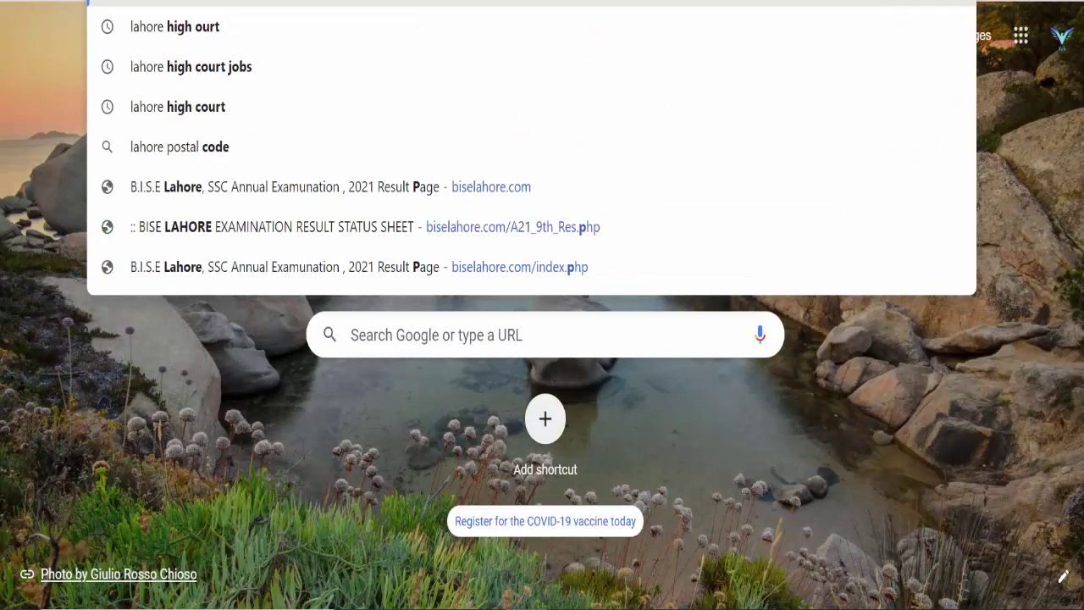
type("l code")
key("Return")
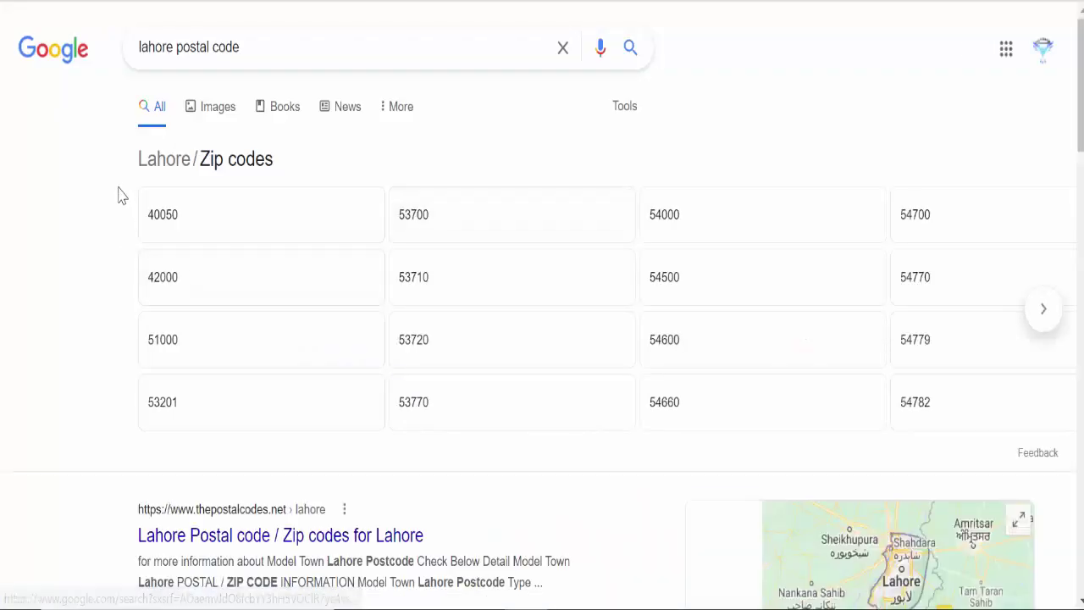
scroll(781, 314, "right", 1)
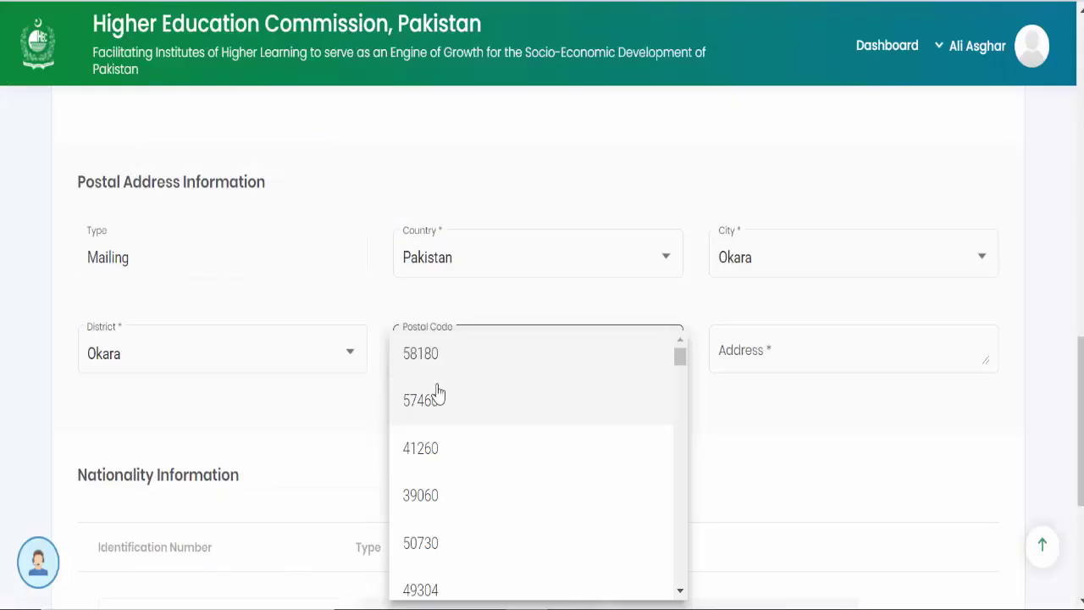
Choose 63210 from the mailing address Postal Code list
left_click(685, 303)
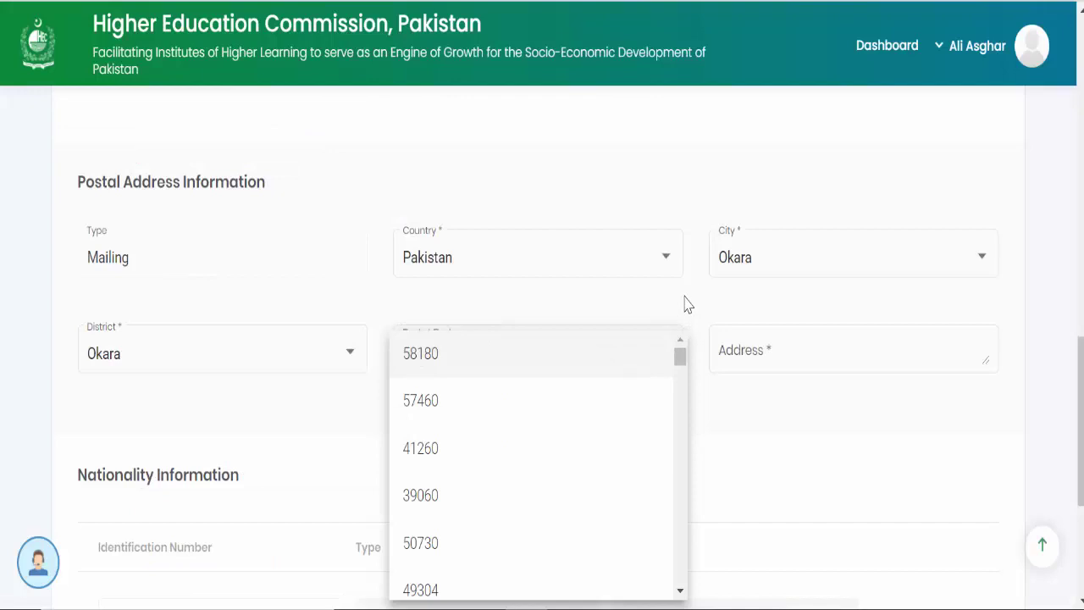
left_click(445, 354)
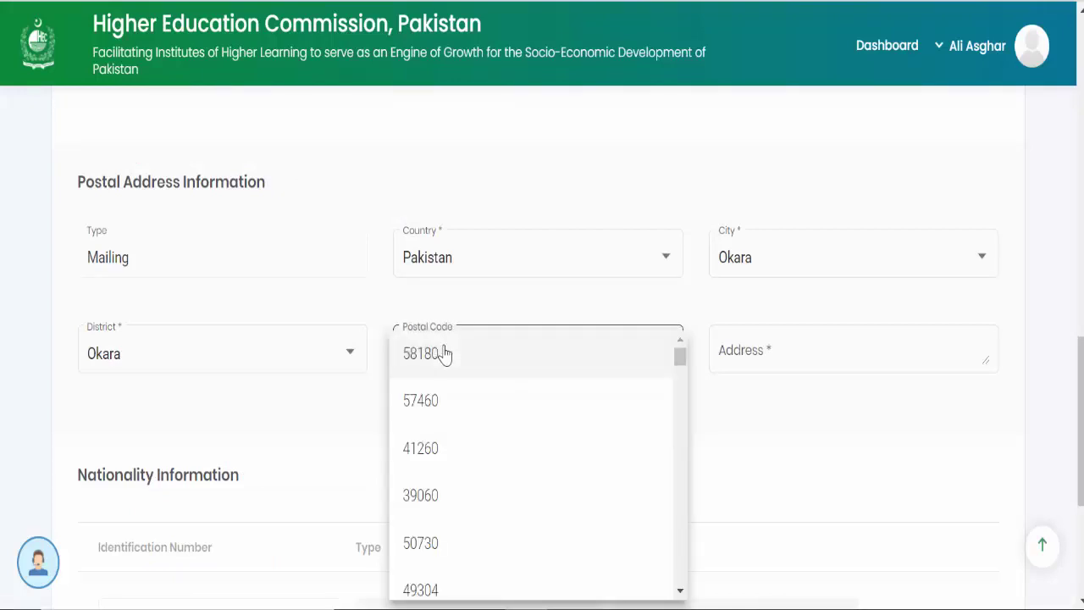
scroll(445, 353, "down", 3)
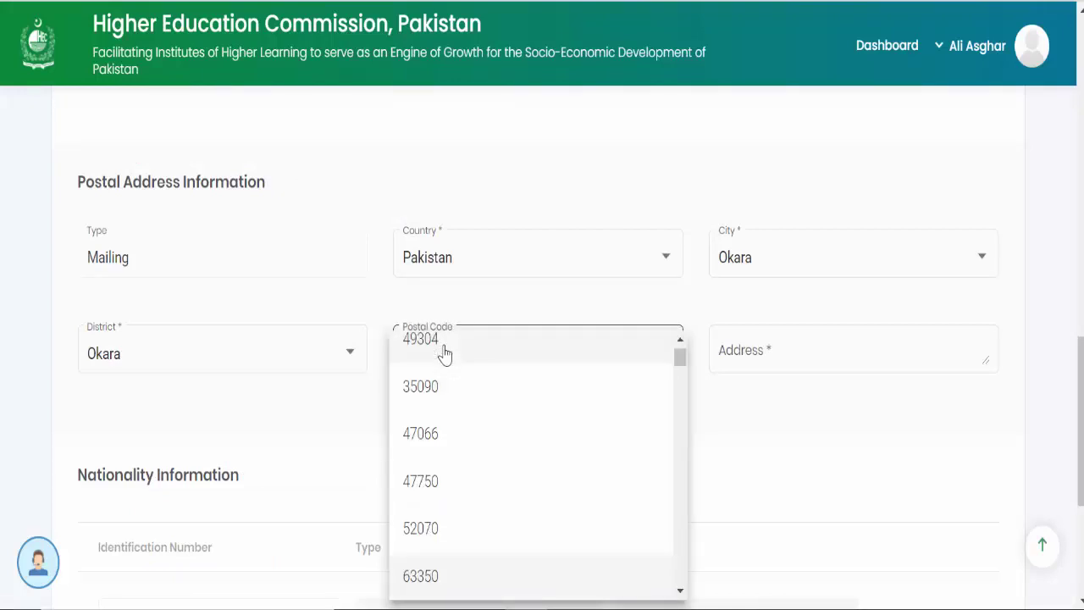
left_click_drag(679, 357, 688, 398)
left_click_drag(689, 407, 715, 595)
left_click(417, 382)
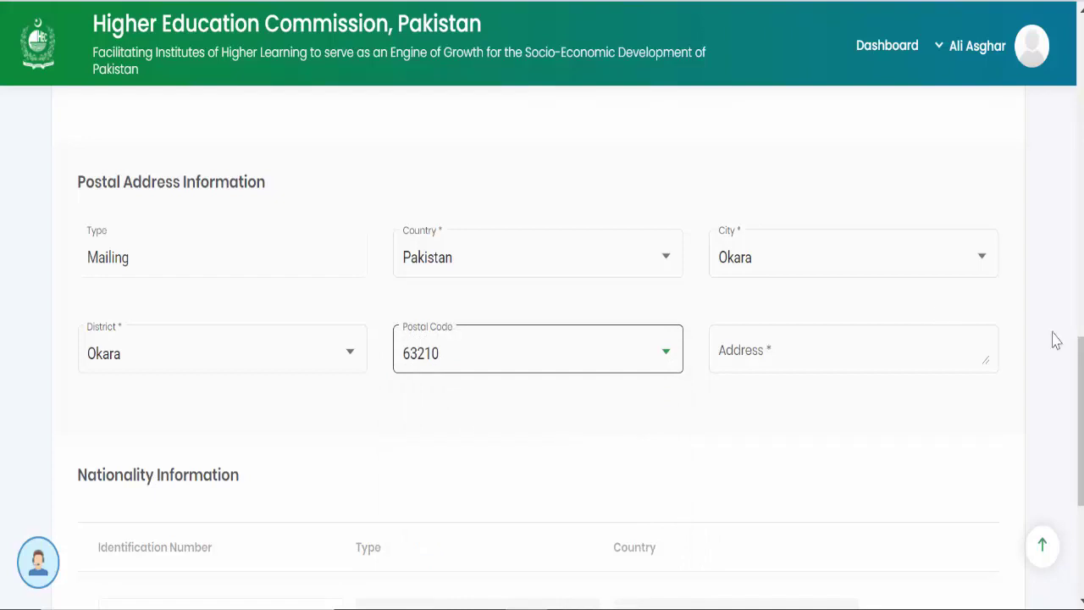
scroll(945, 313, "down", 1)
left_click(855, 252)
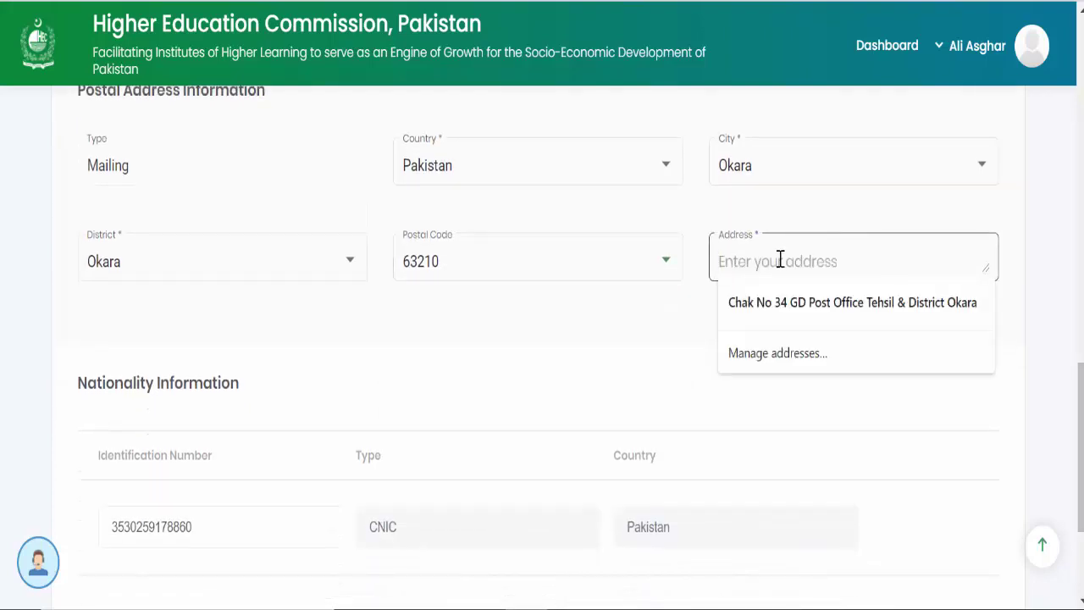
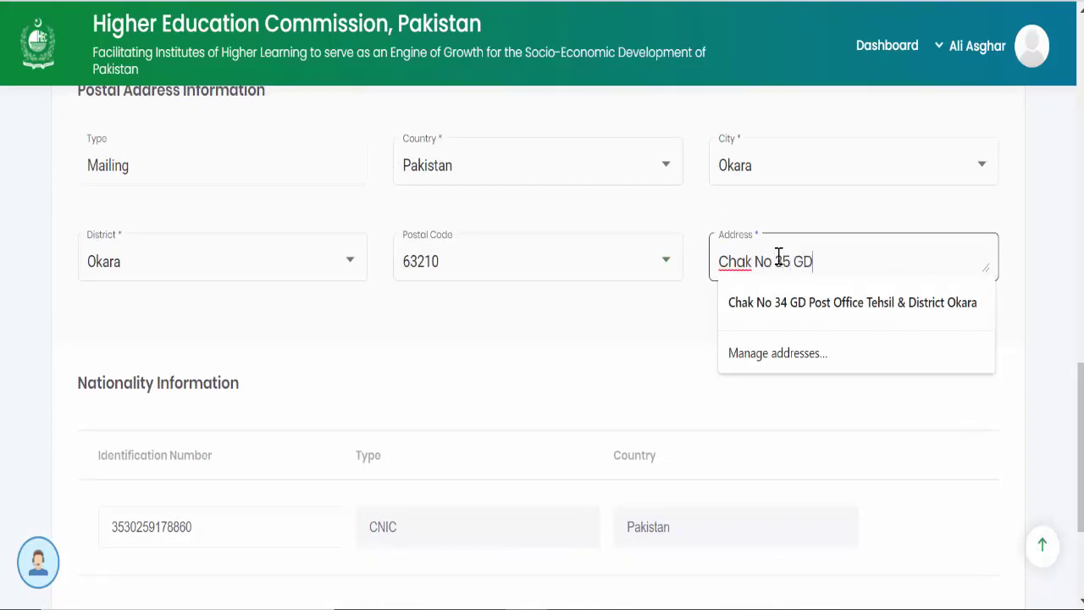
Enter the mailing street address with the village and district
left_click(107, 344)
scroll(1079, 448, "down", 1)
scroll(542, 347, "down", 1)
scroll(542, 348, "up", 2)
scroll(542, 347, "down", 2)
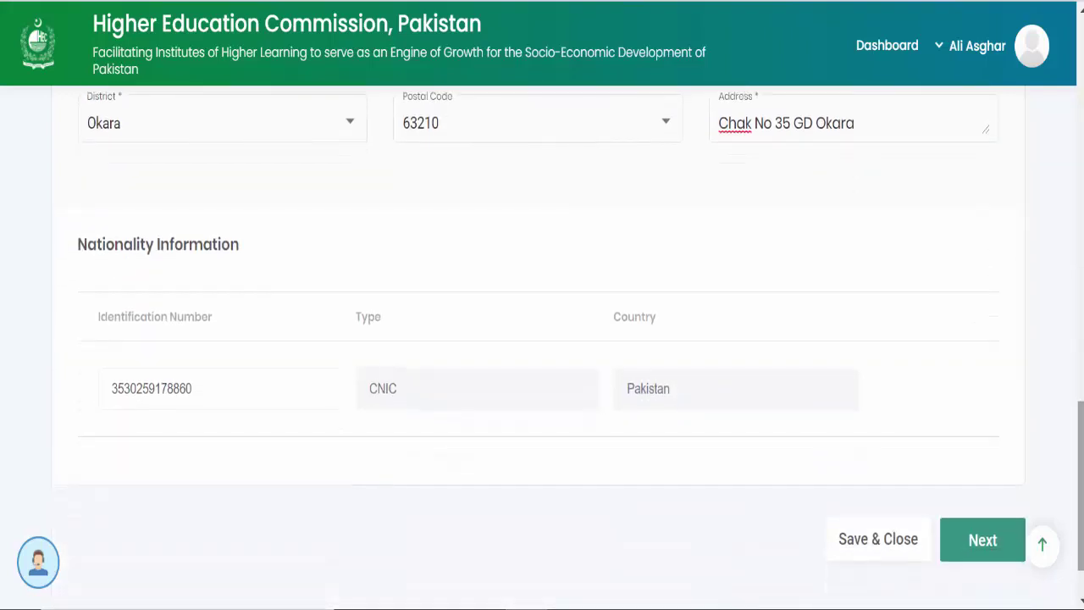
Review the pre-filled Nationality Information identification number, leaving it unchanged
left_click_drag(80, 244, 214, 238)
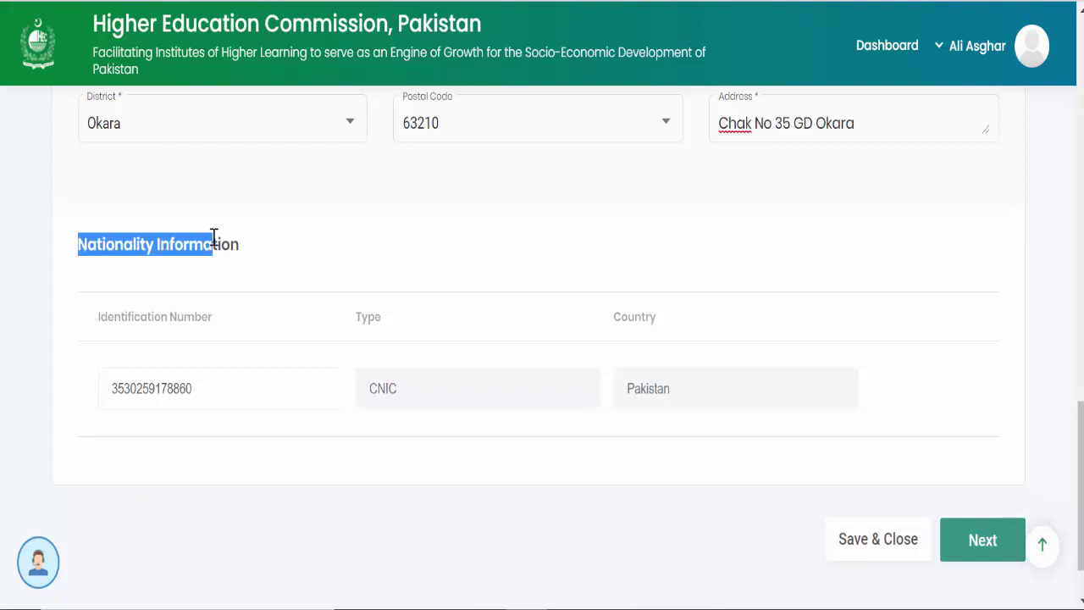
double_click(177, 320)
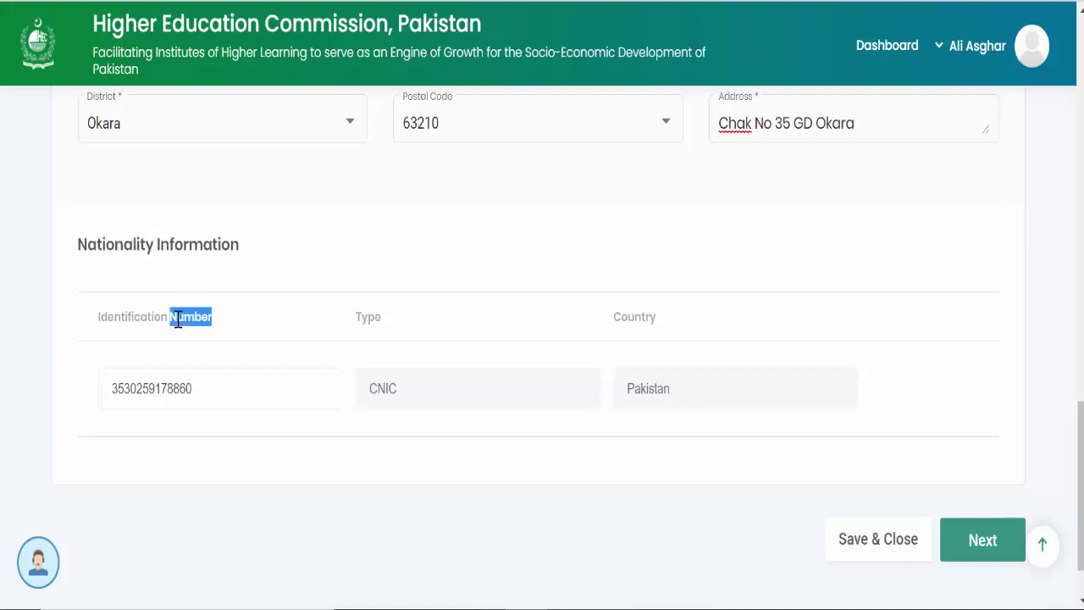
left_click(179, 388)
left_click(463, 394)
scroll(802, 429, "up", 15)
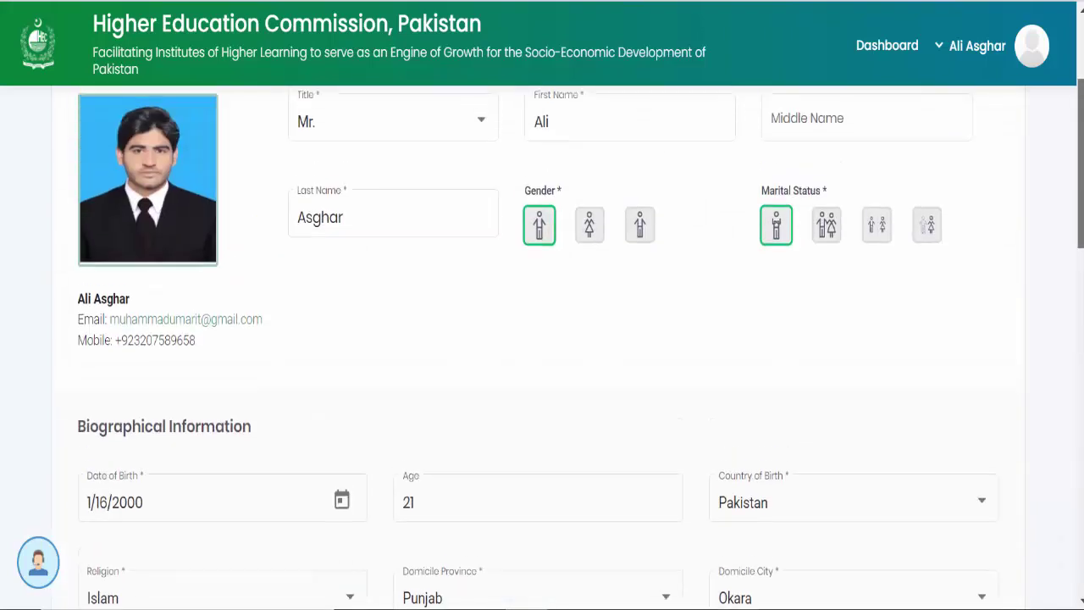